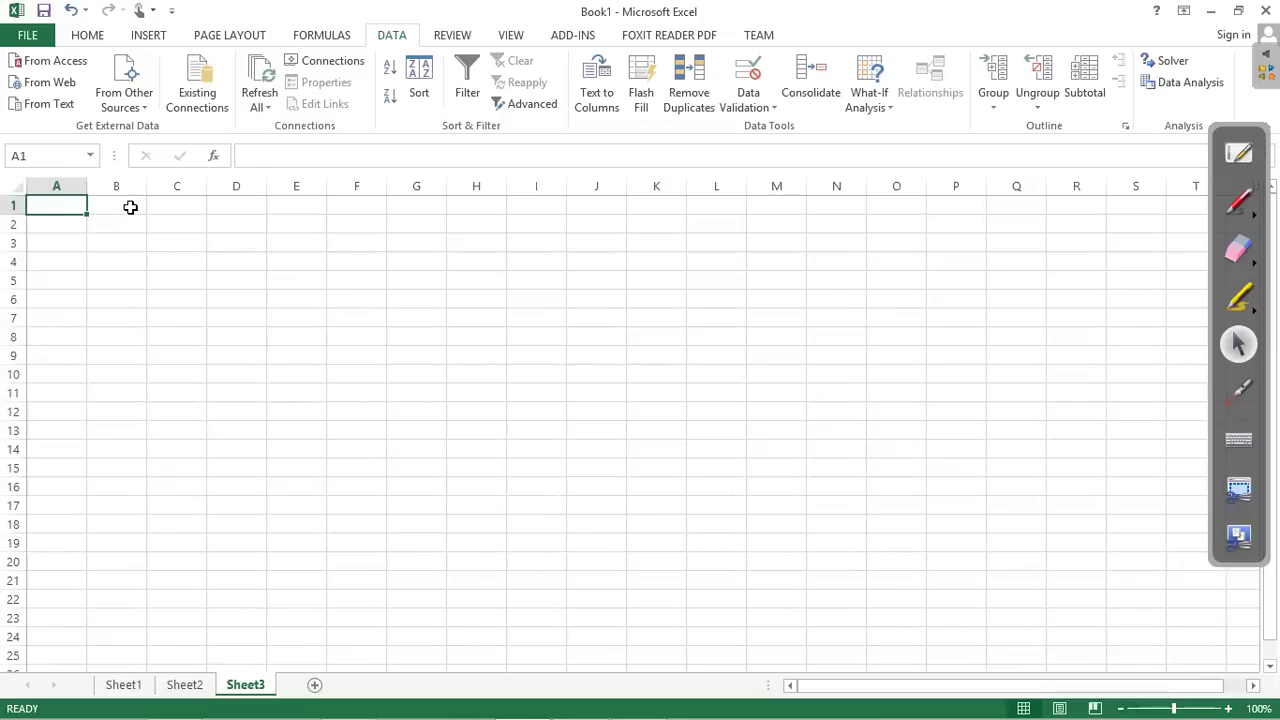
Enter the column headings 1, 2, 3 and 4 in cells B1 to E1 of Sheet3.
click(127, 205)
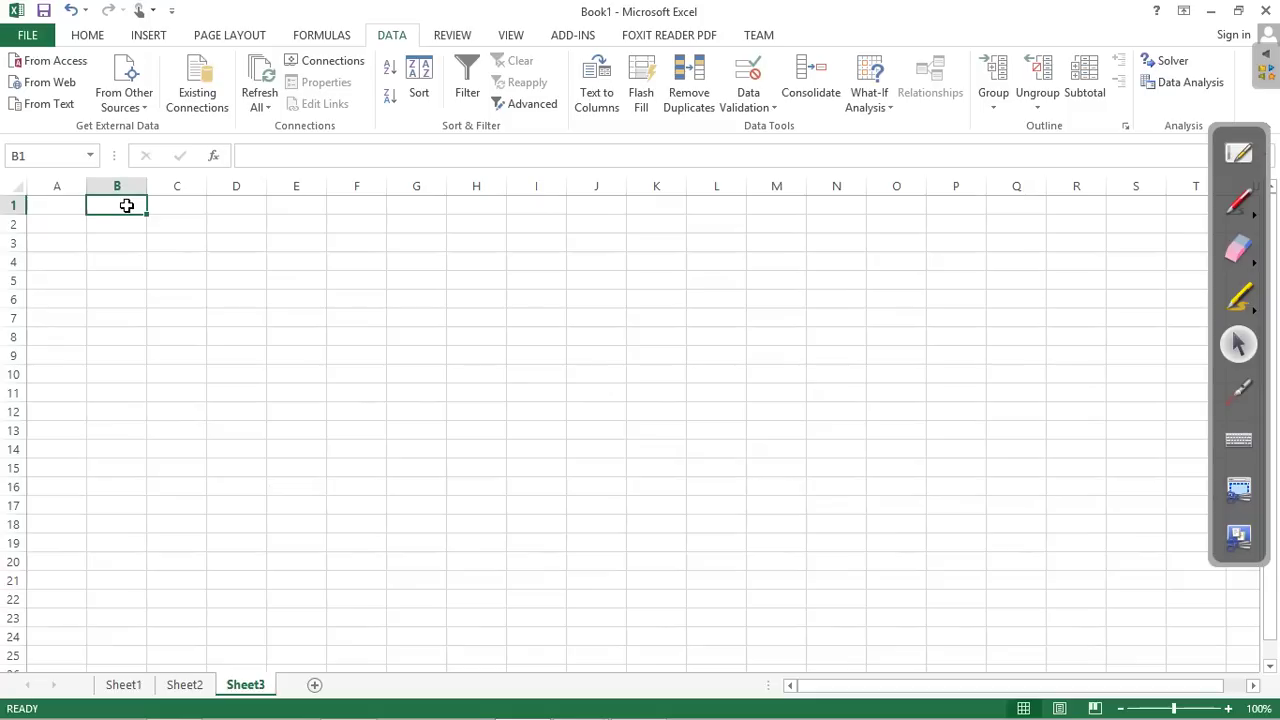
text(1)
key(Tab)
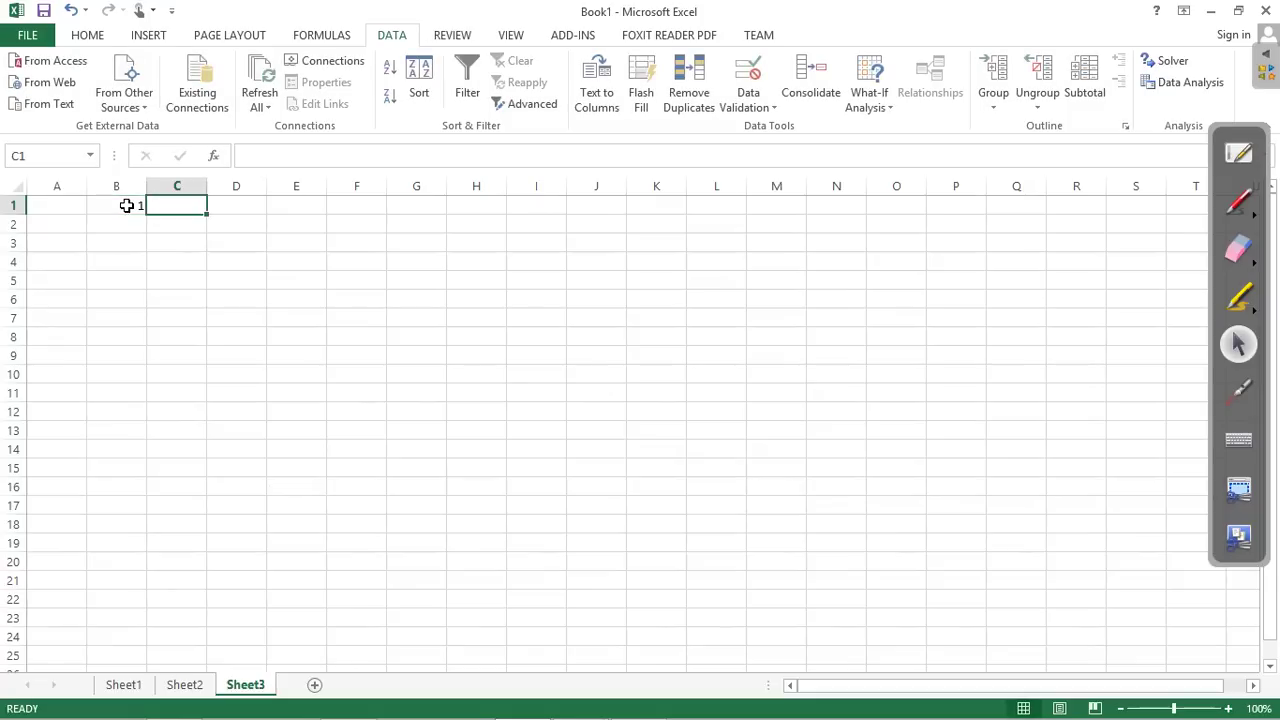
text(2)
key(Tab)
text(3)
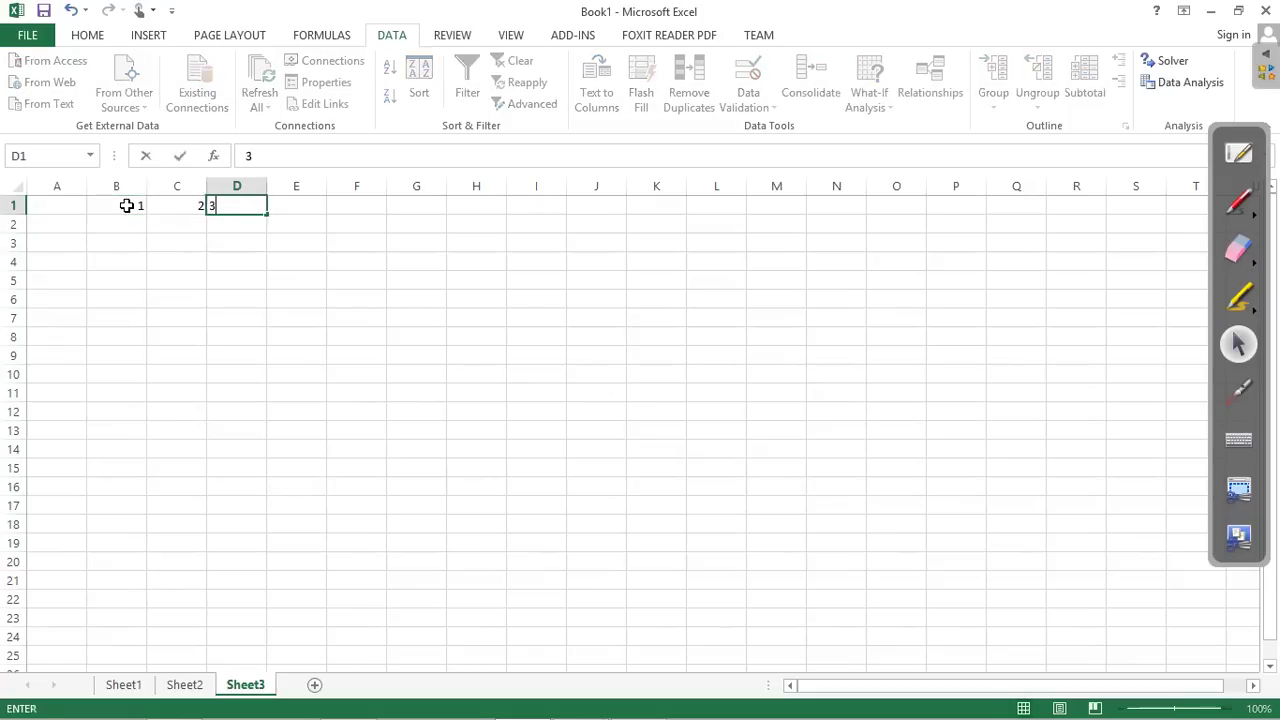
key(Tab)
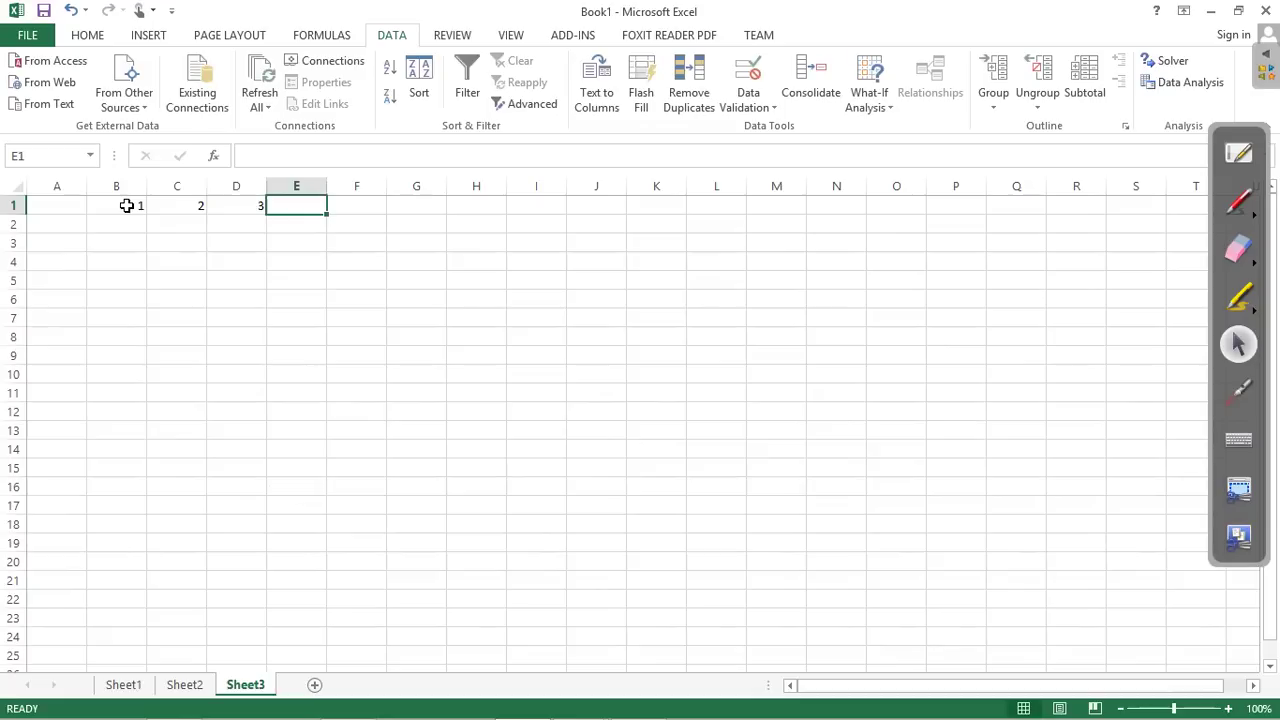
text(4)
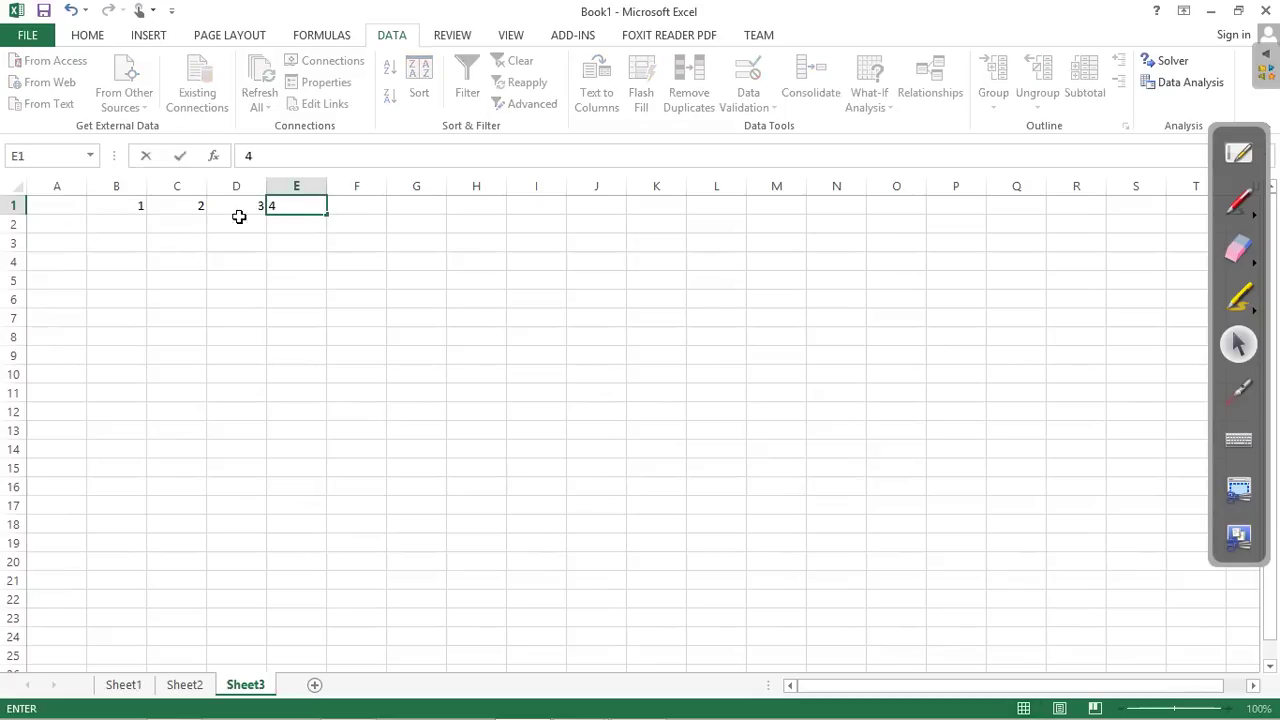
Enter the row labels 1, 2, 2 and 4 down cells A2 to A5.
click(52, 226)
text(1)
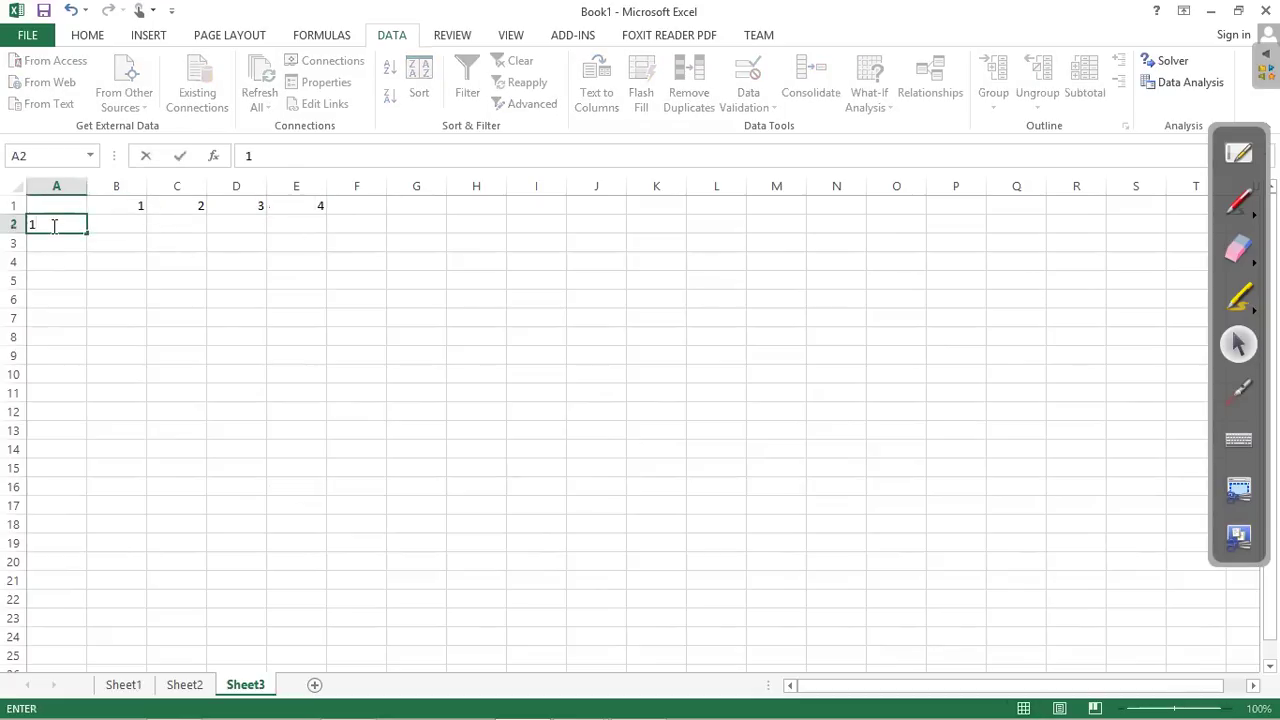
key(Return)
text(2)
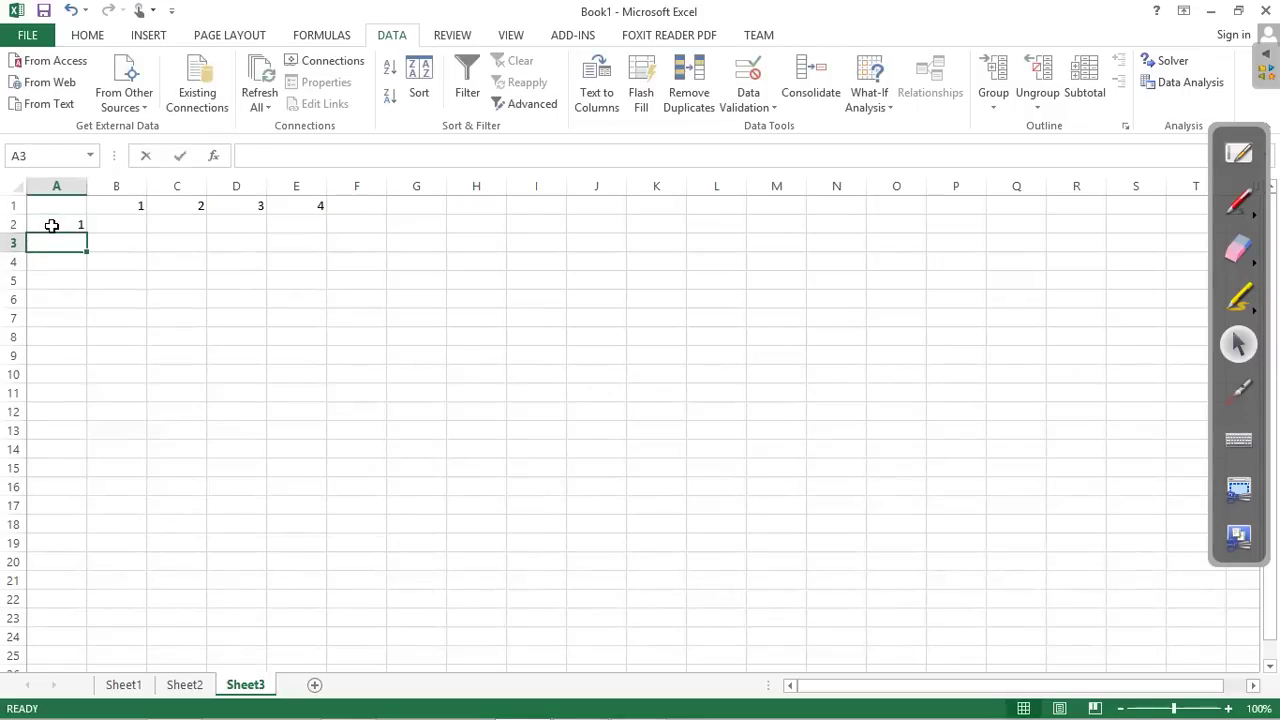
key(Return)
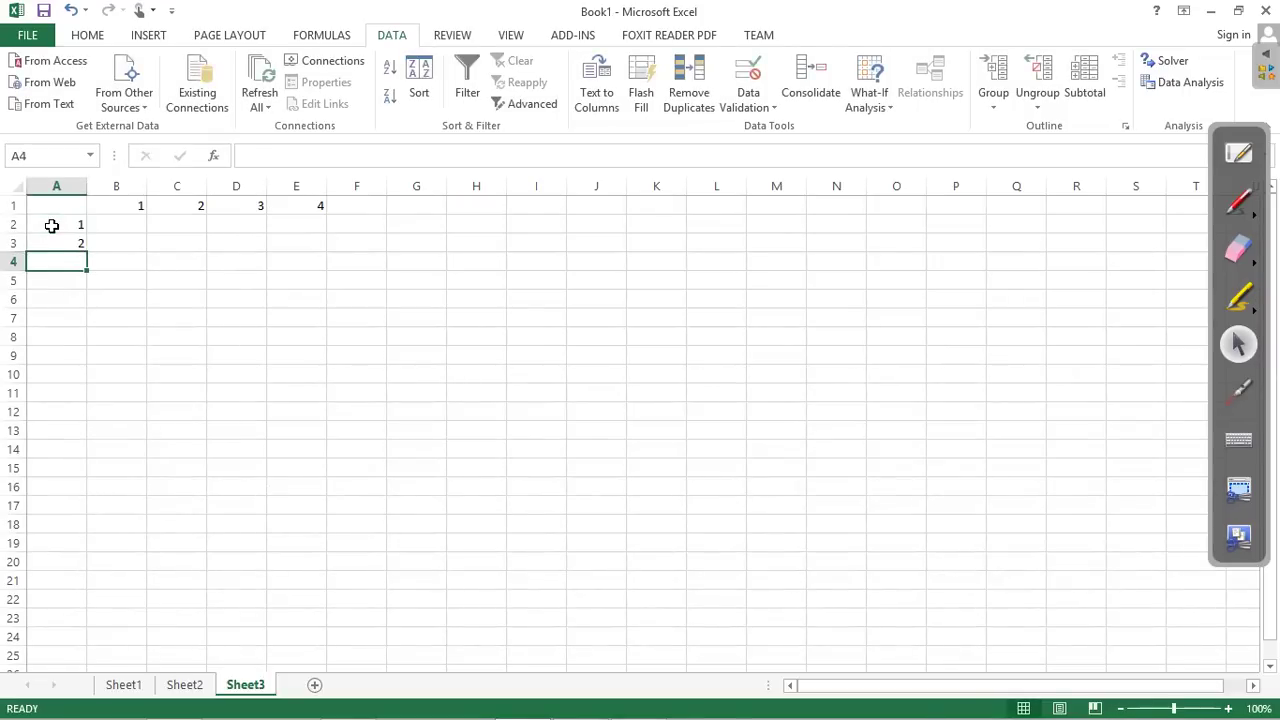
text(2)
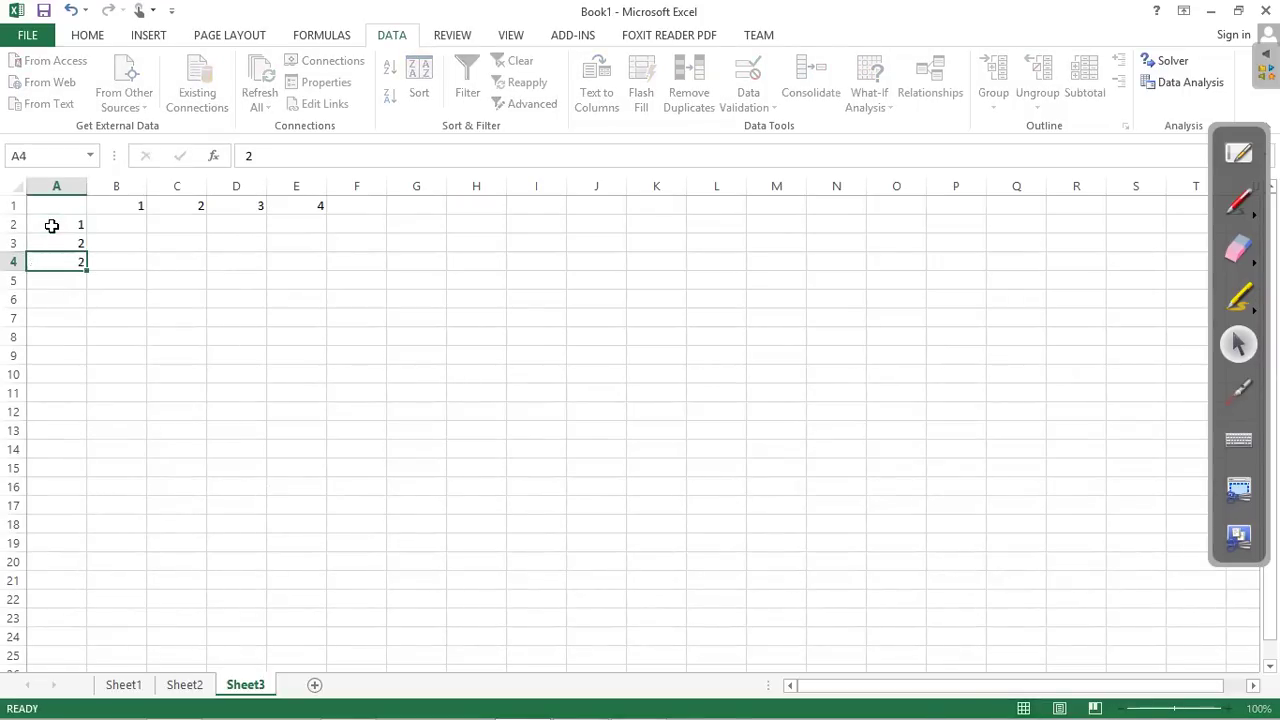
key(Return)
text(4)
key(Return)
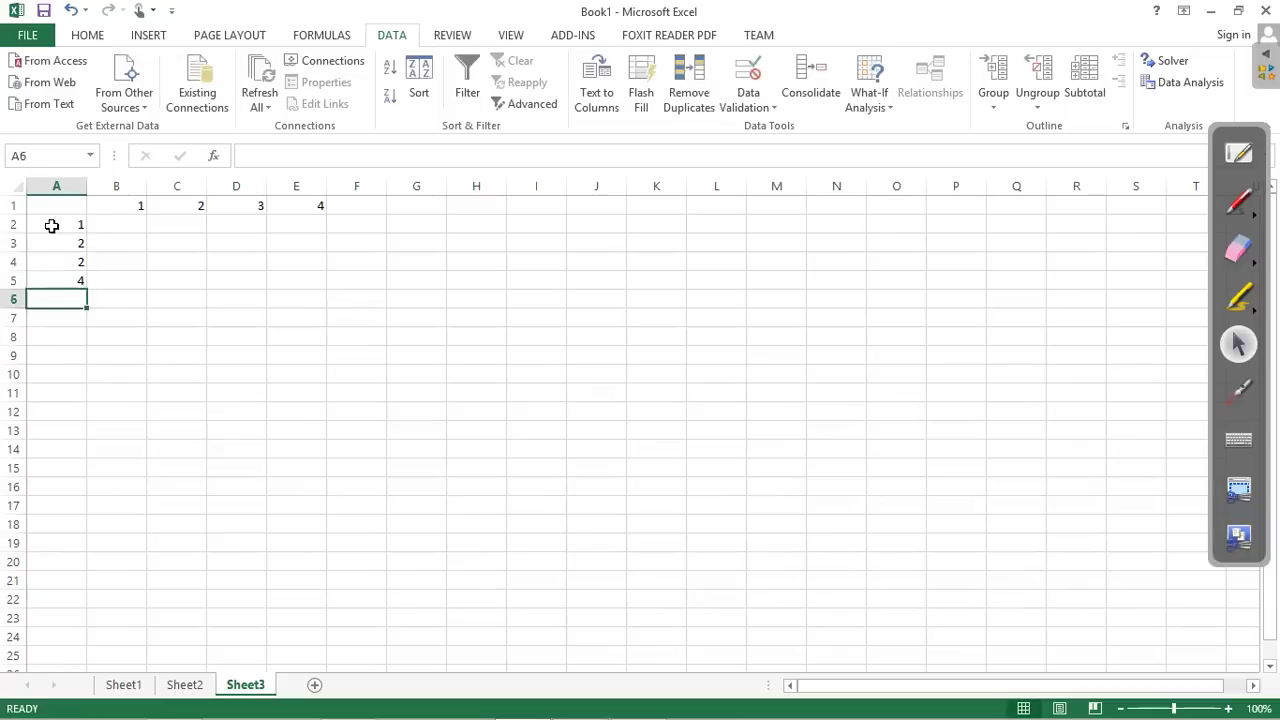
Fill the first data row, cells B2 to E2, with 200, 226, 240 and 261.
click(128, 224)
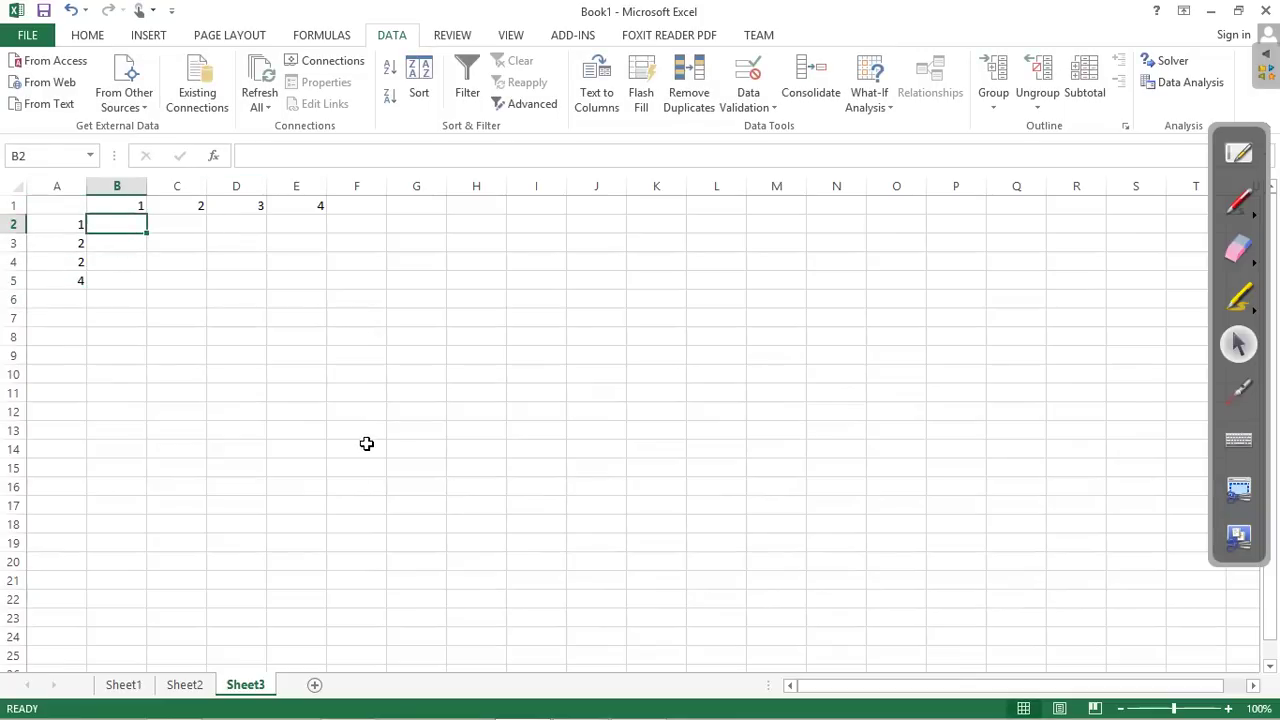
text(200)
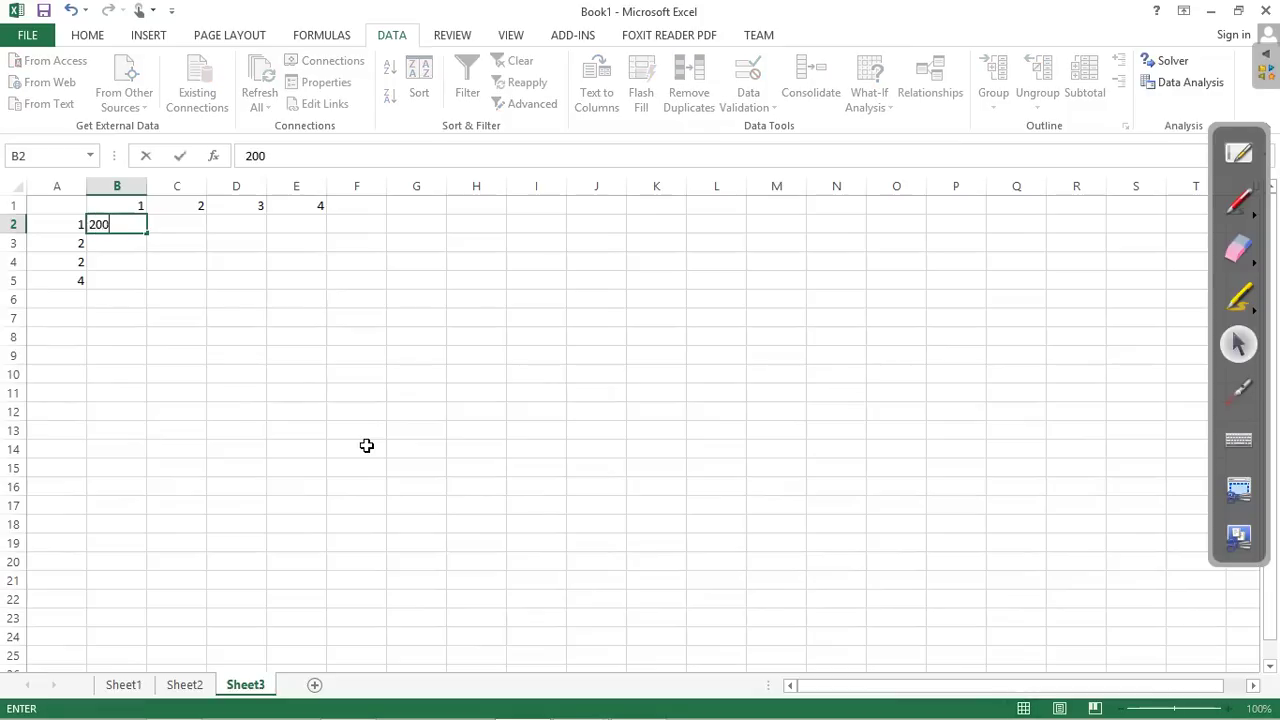
key(Tab)
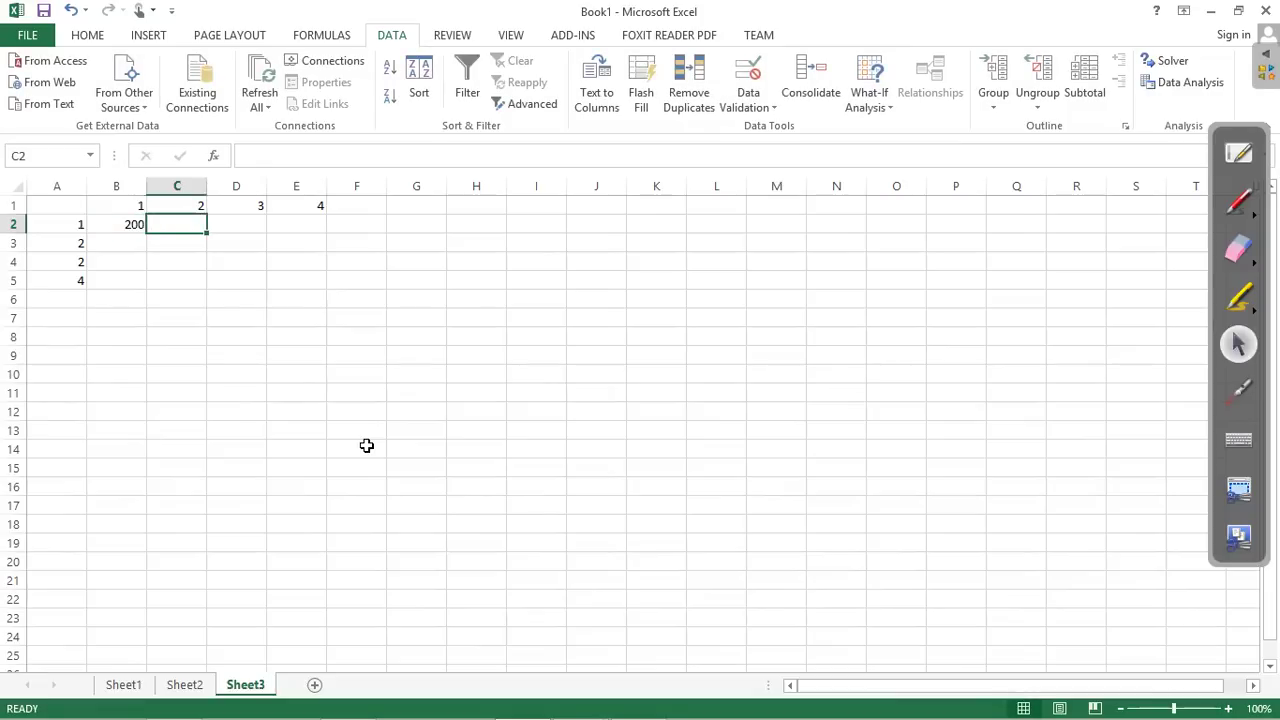
text(226)
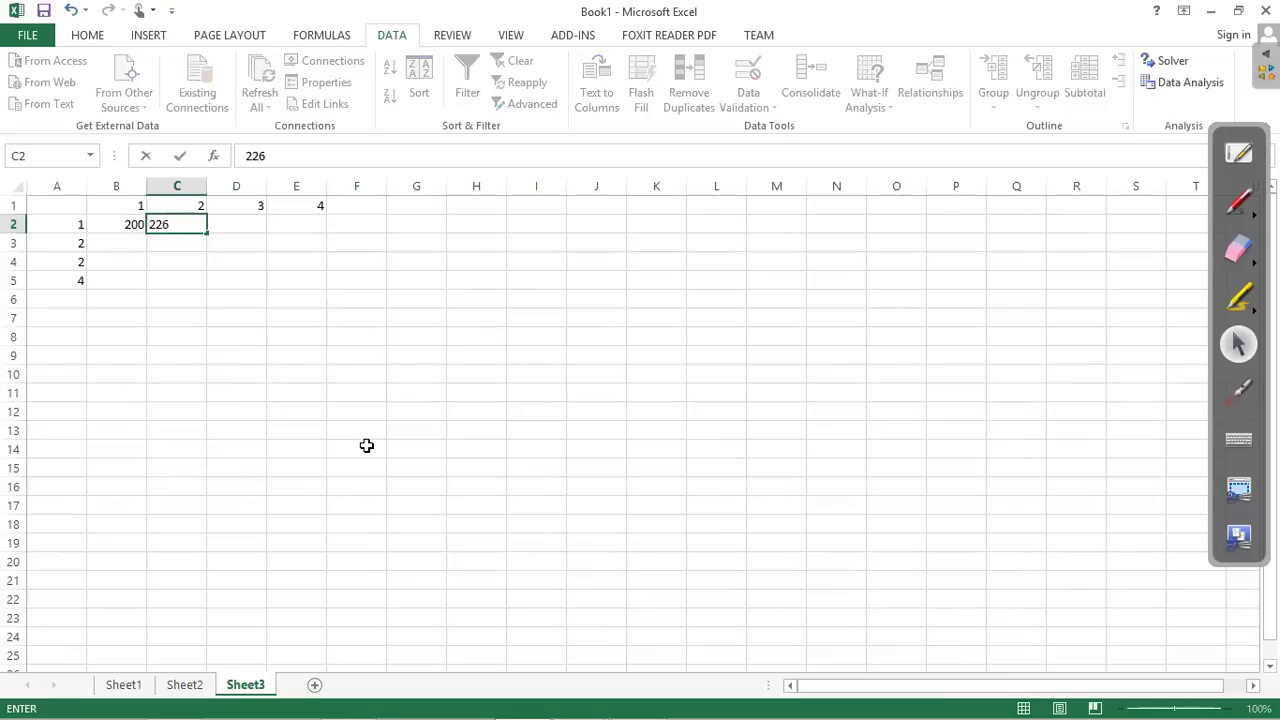
key(Tab)
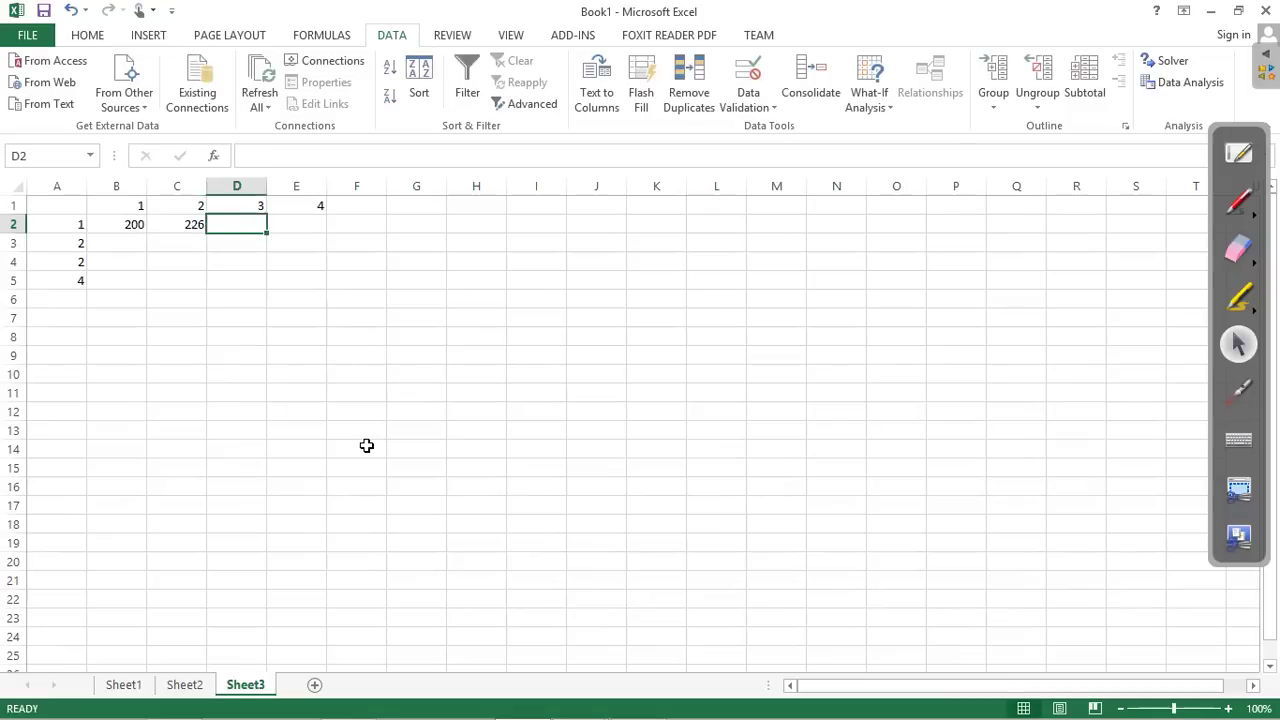
text(240)
key(Tab)
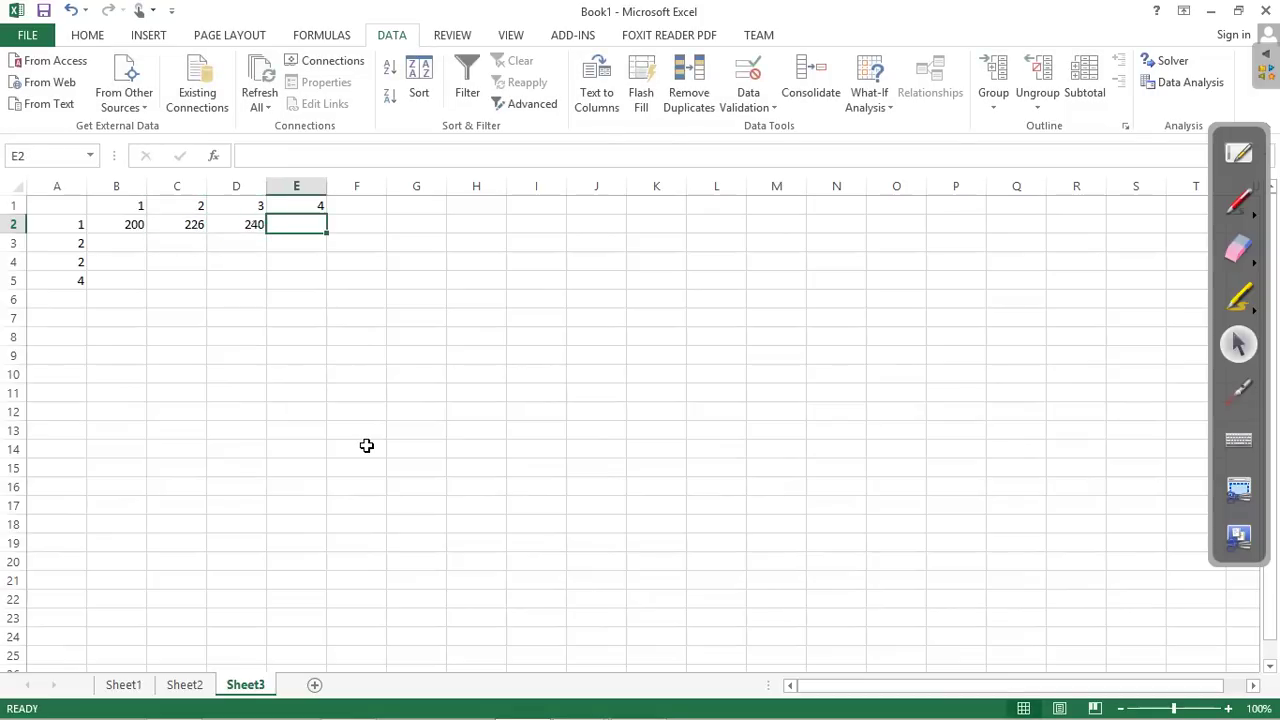
text(261)
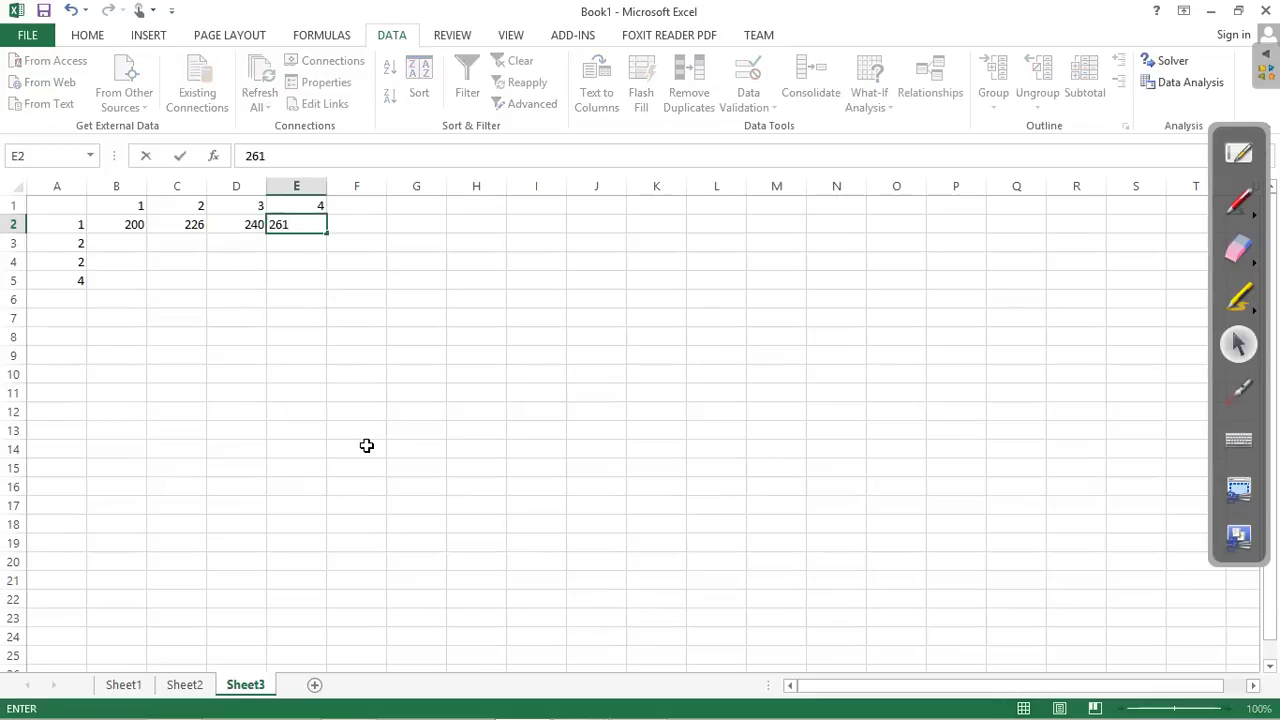
key(Return)
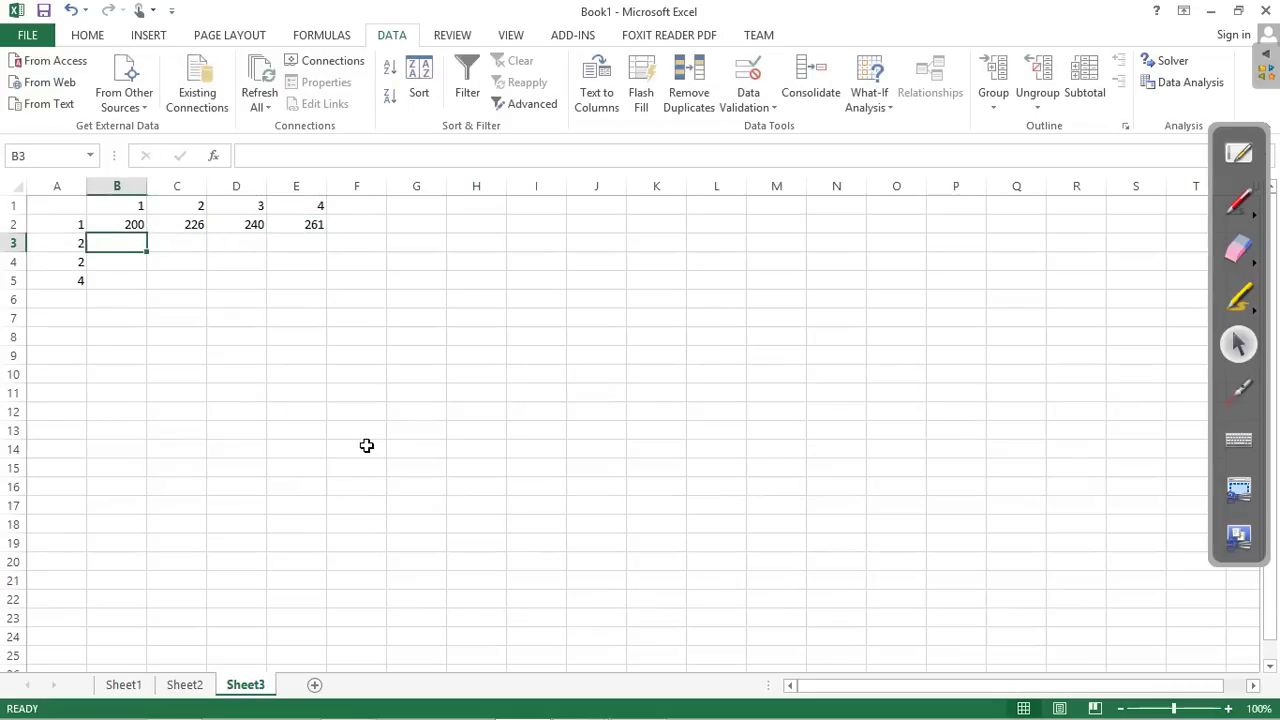
Fill the second data row, cells B3 to E3, with 278, 312, 330 and 381.
text(278)
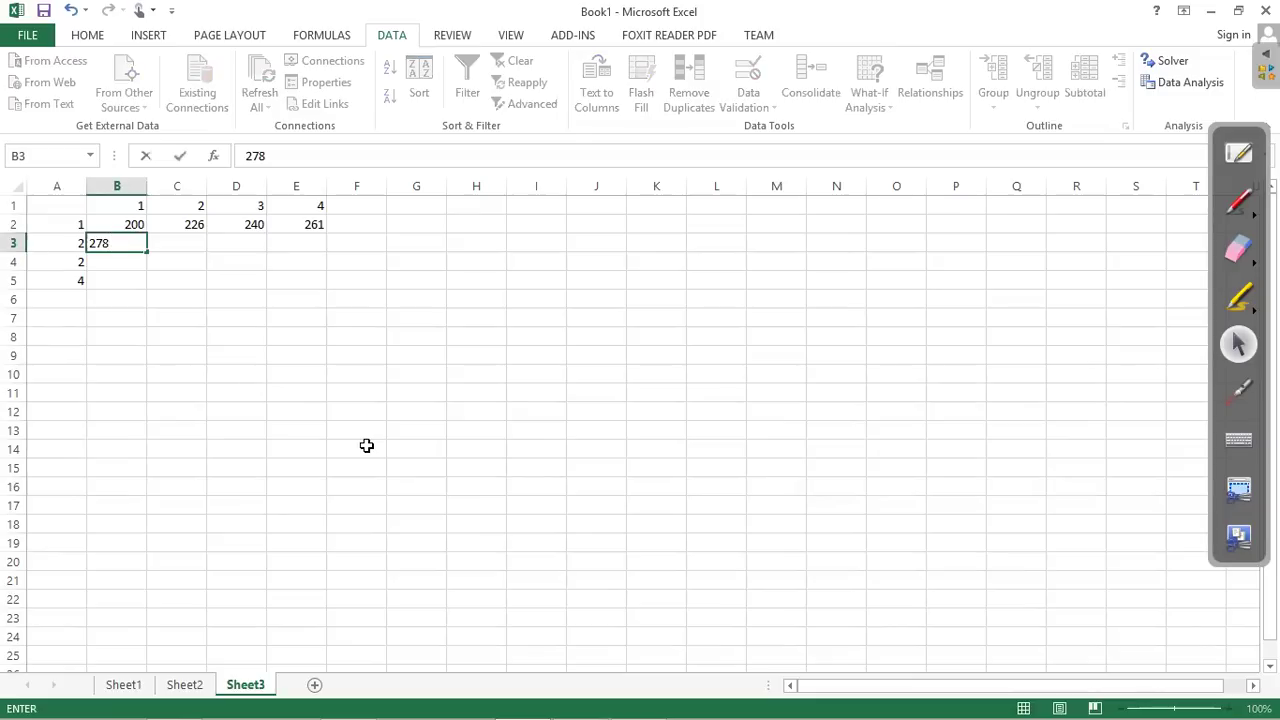
key(Tab)
text(312)
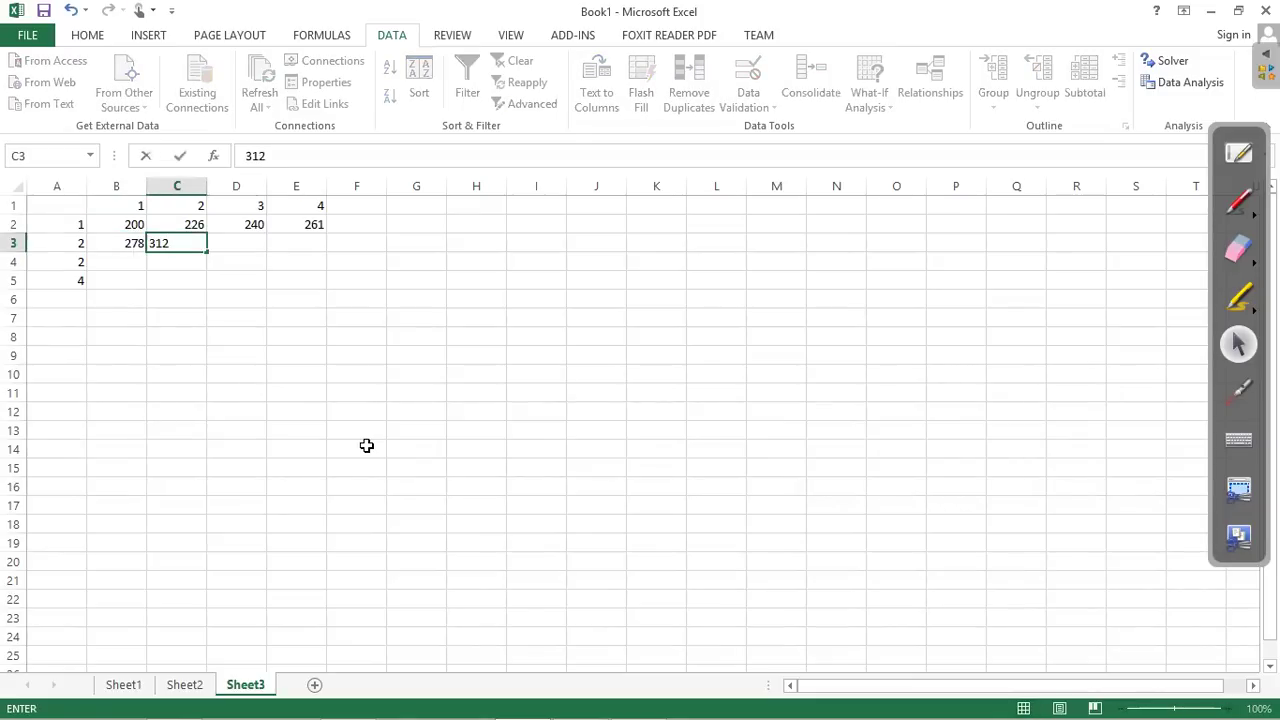
key(Tab)
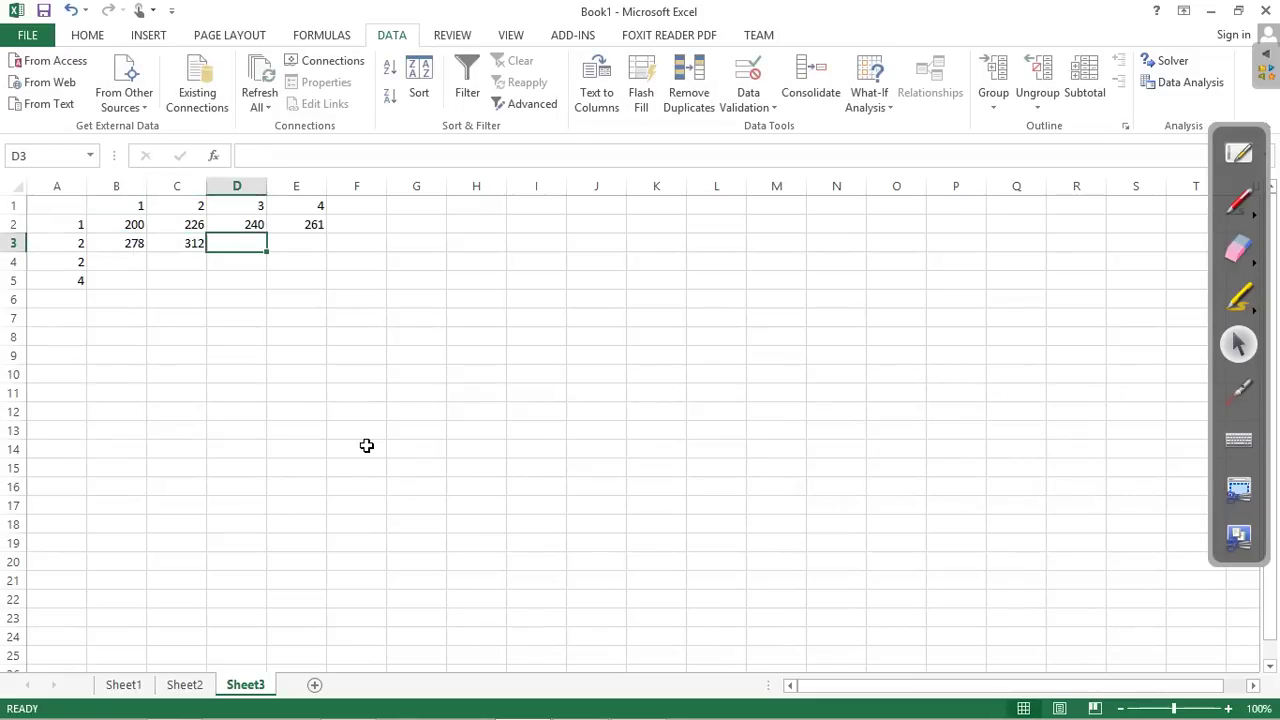
text(330)
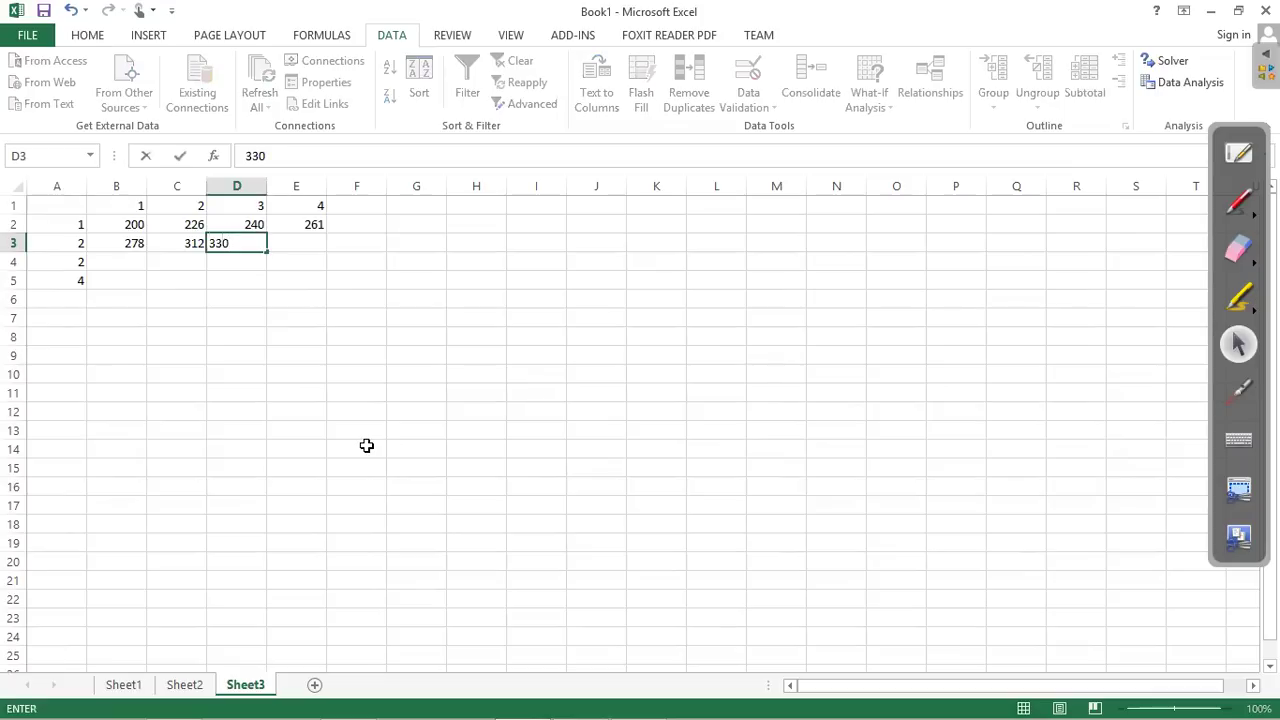
key(Tab)
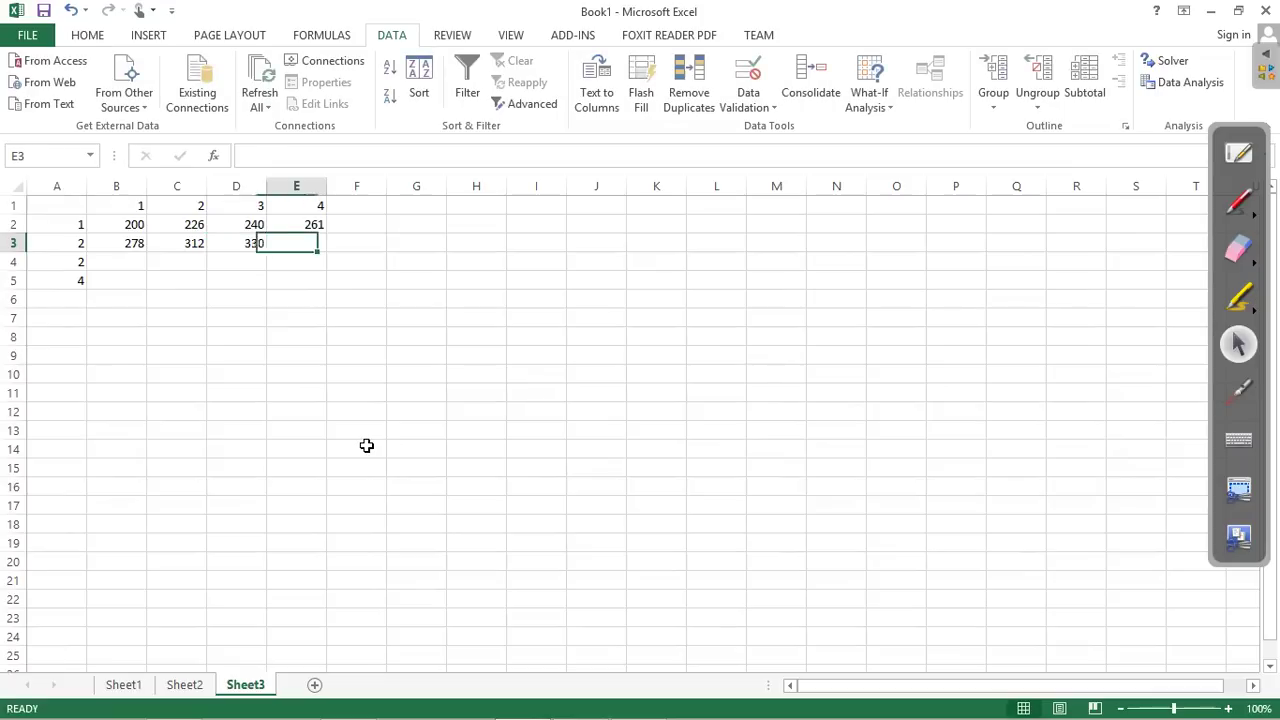
text(39)
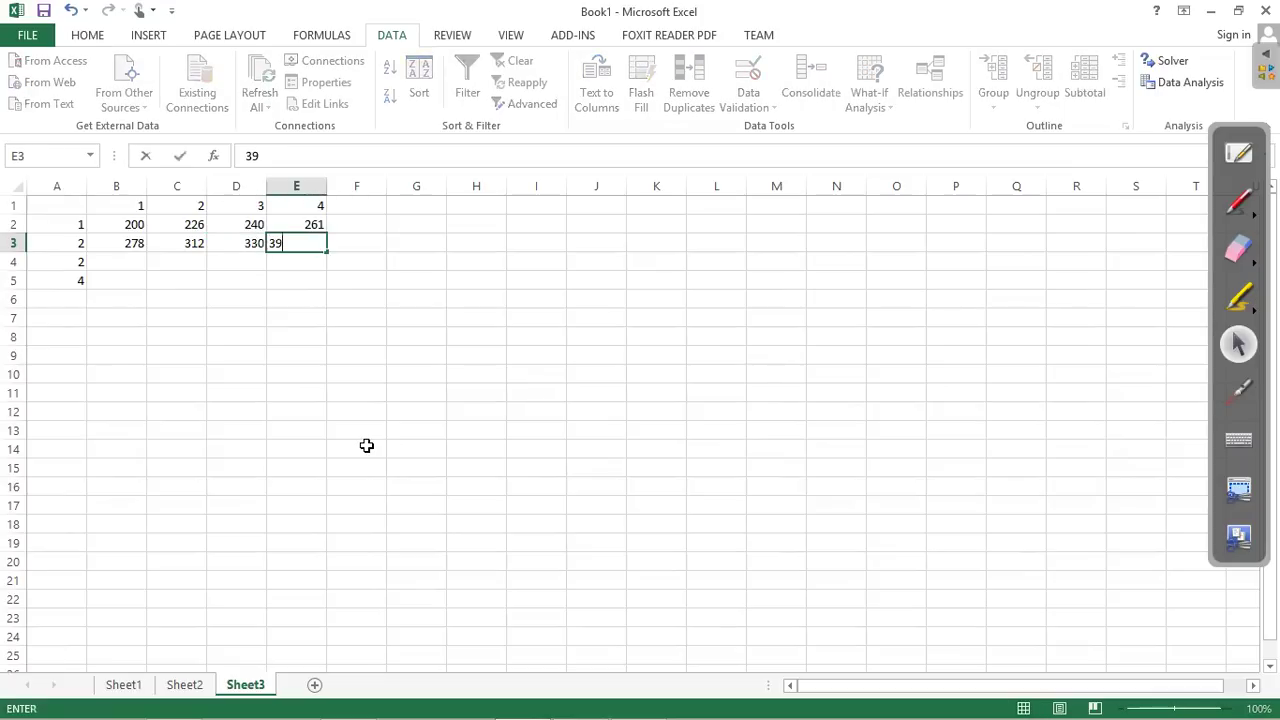
key(BackSpace)
text(81)
key(Down)
Fill the third data row, cells B4 to E4, with 369, 416, 462 and 517.
key(Left)
key(Left)
key(Left)
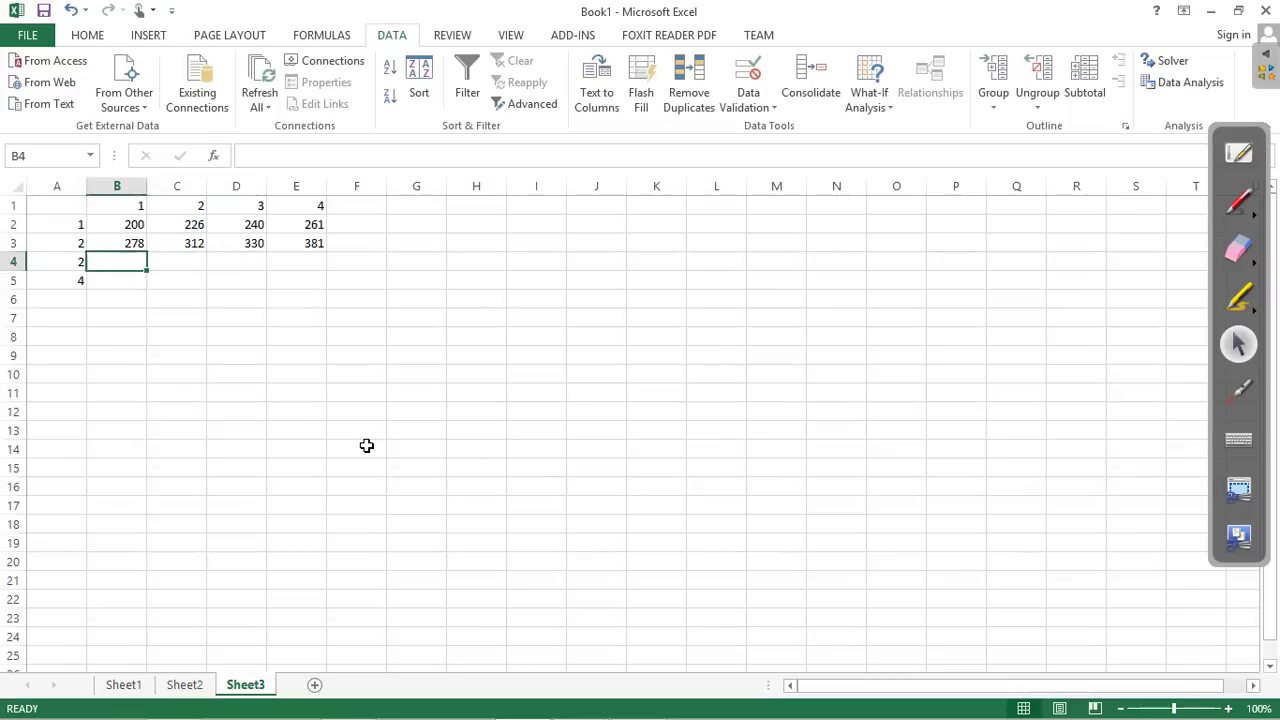
text(369)
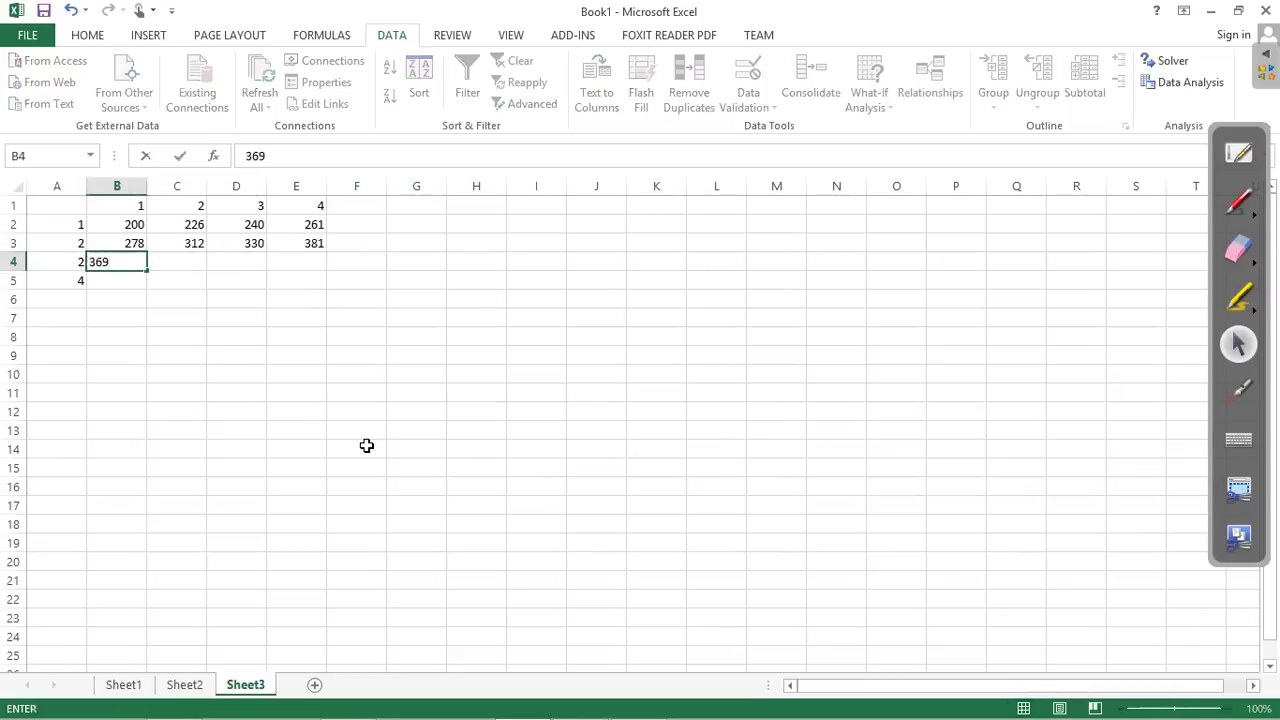
key(Tab)
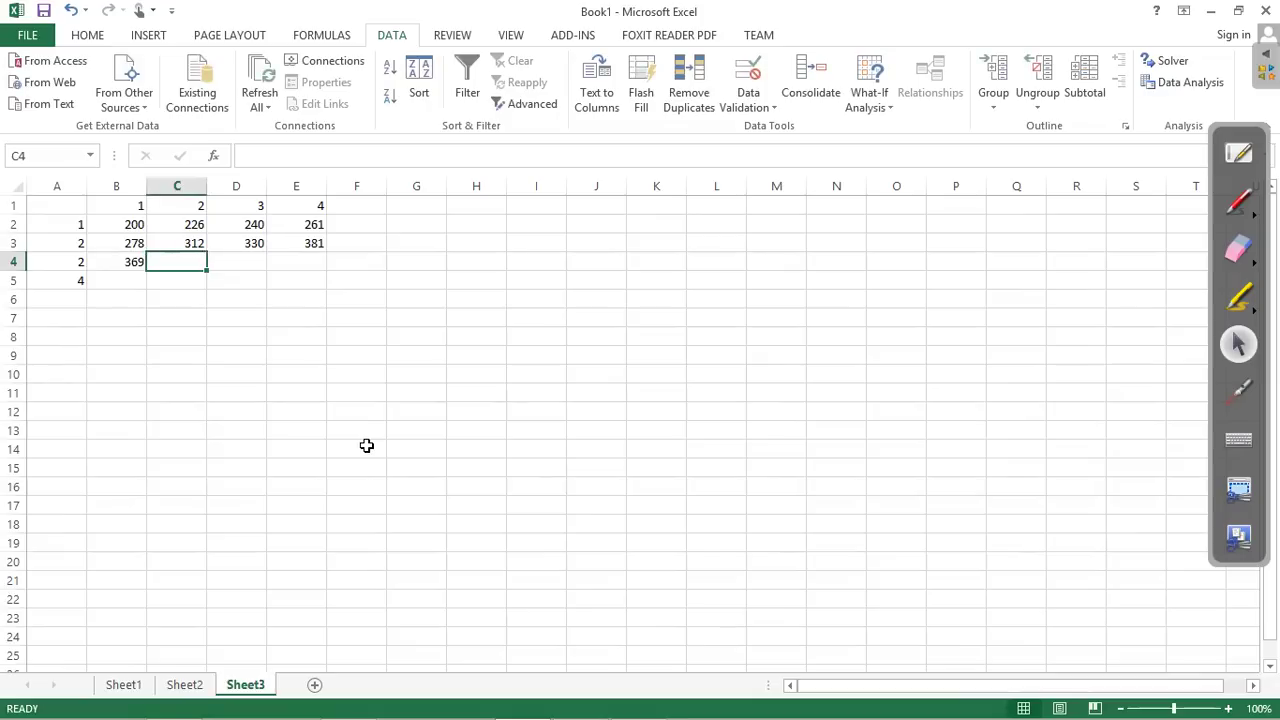
text(416)
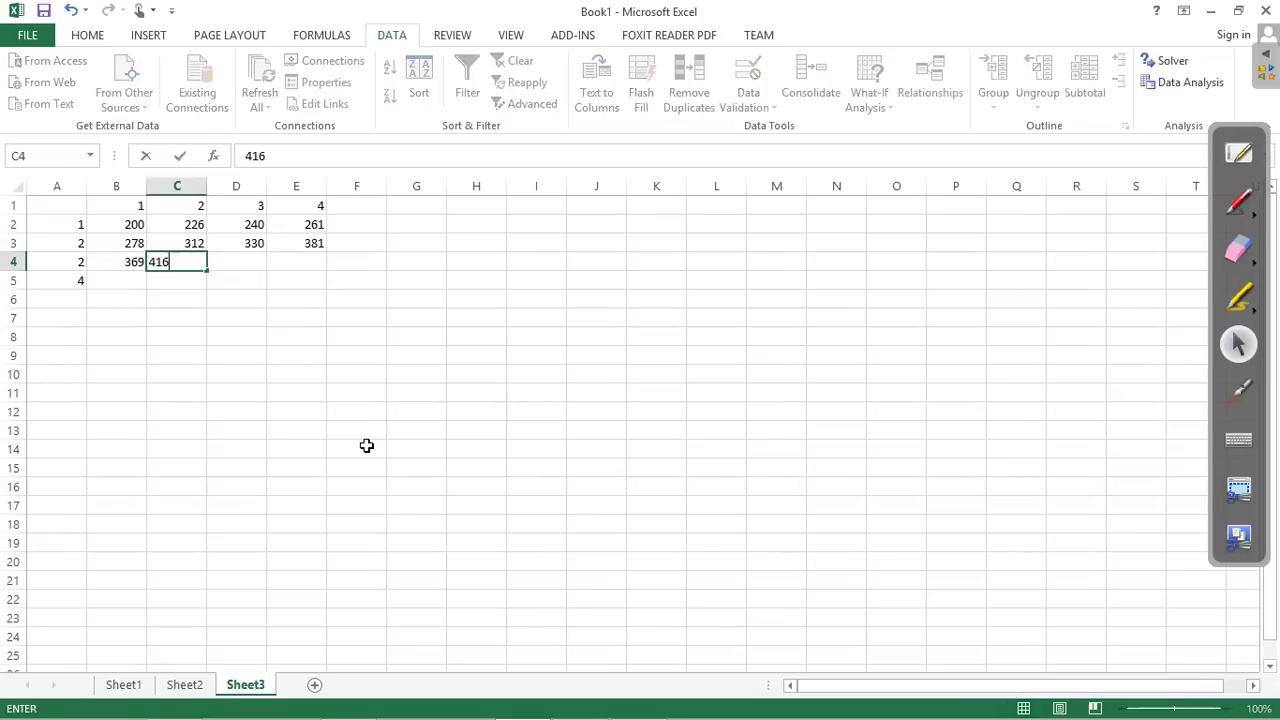
key(Tab)
text(462)
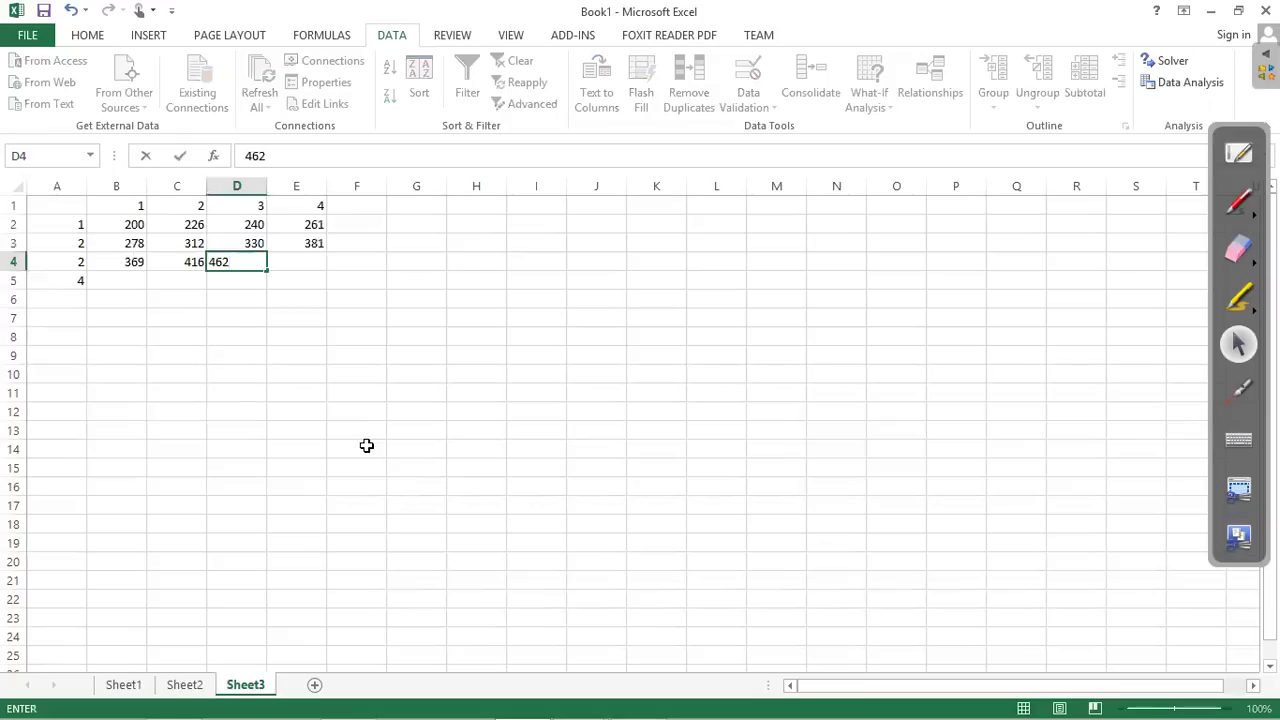
key(Tab)
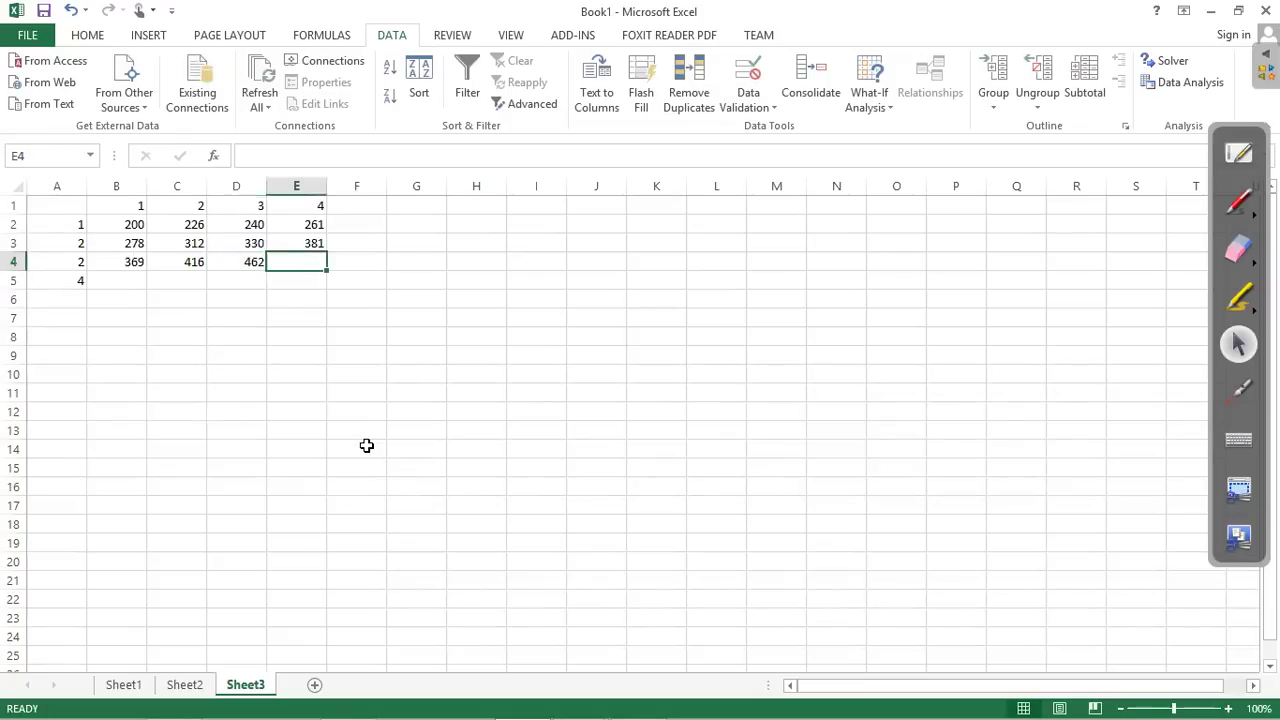
text(517)
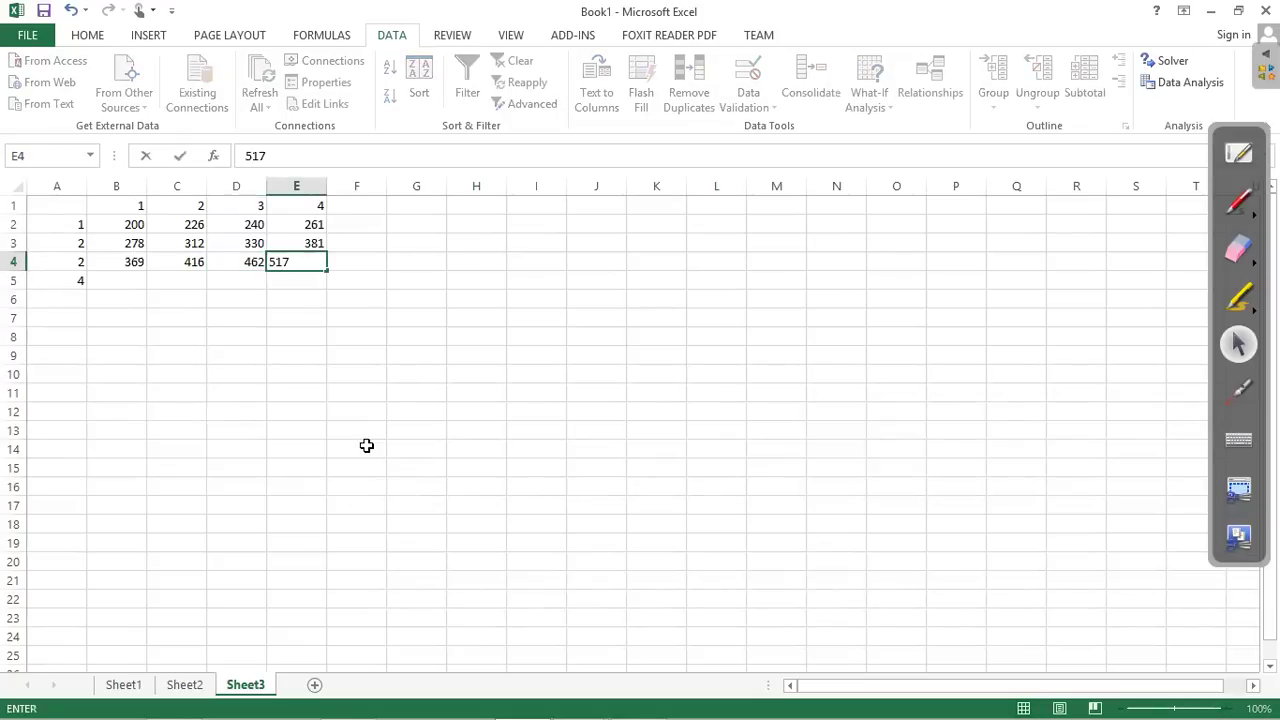
key(Return)
Fill the fourth data row, cells B5 to E5, with 500, 575, 645 and 733.
key(Left)
key(Left)
key(Left)
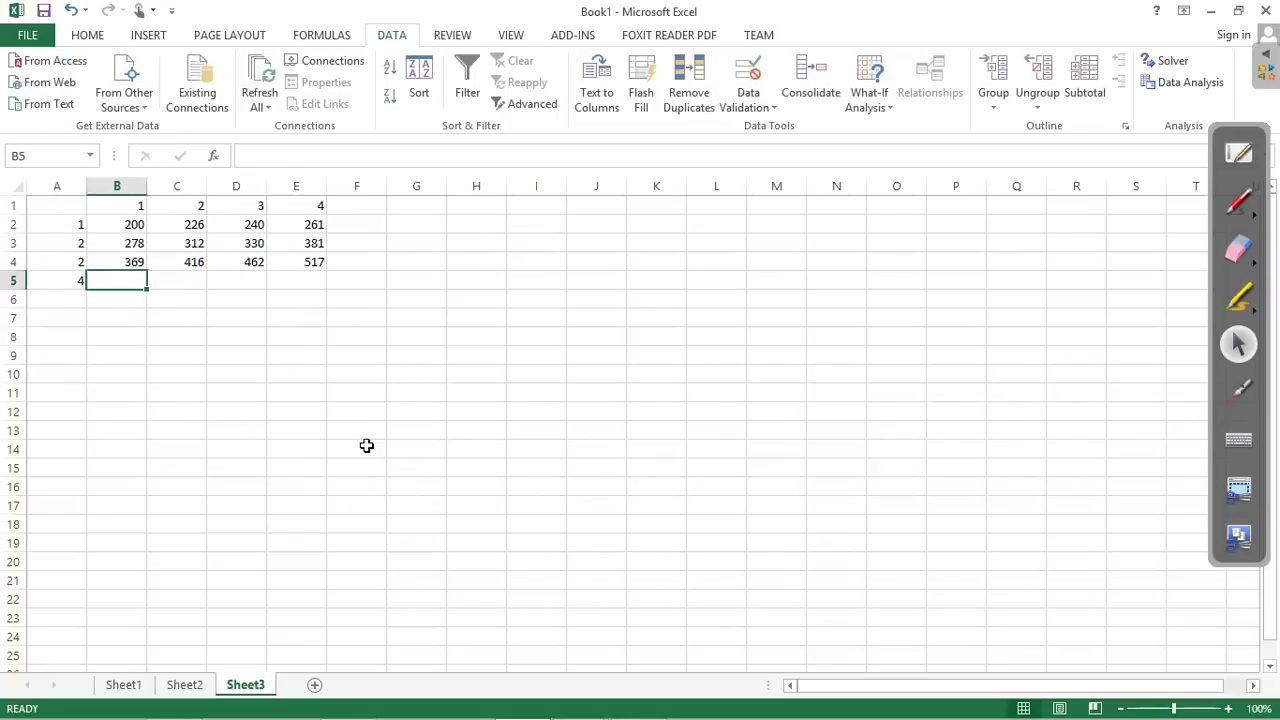
text(500)
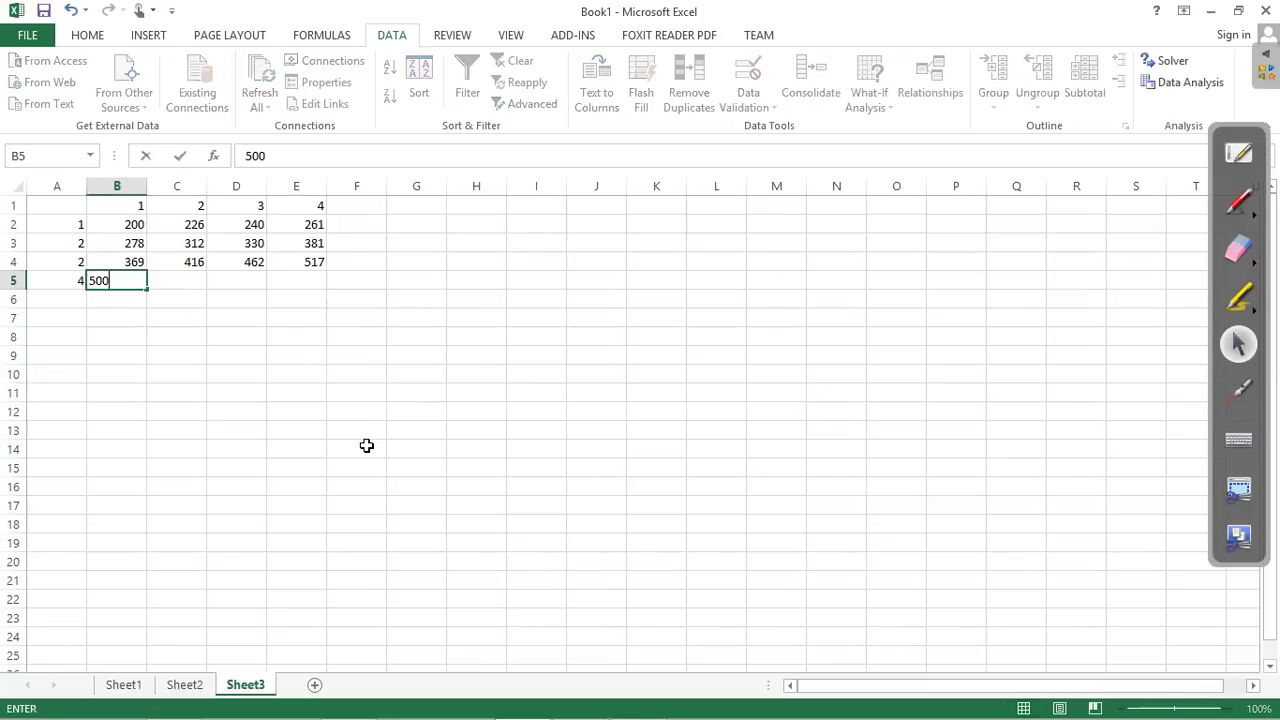
key(Tab)
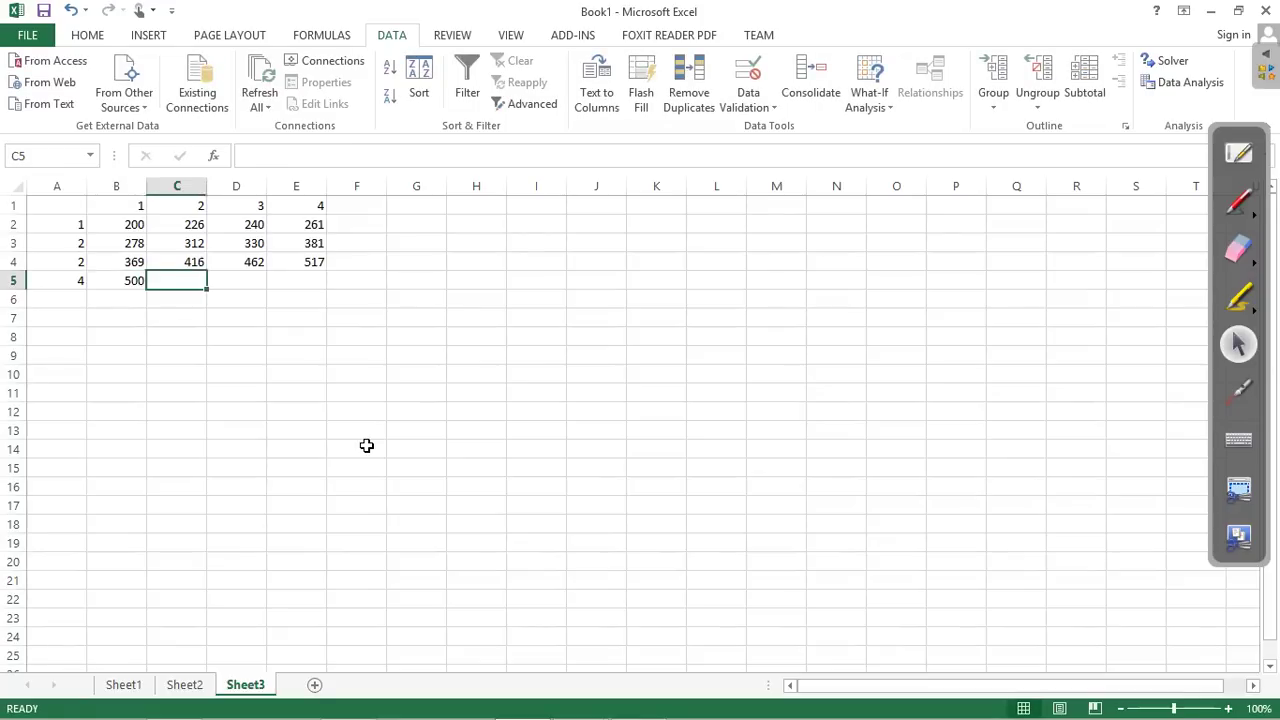
text(575)
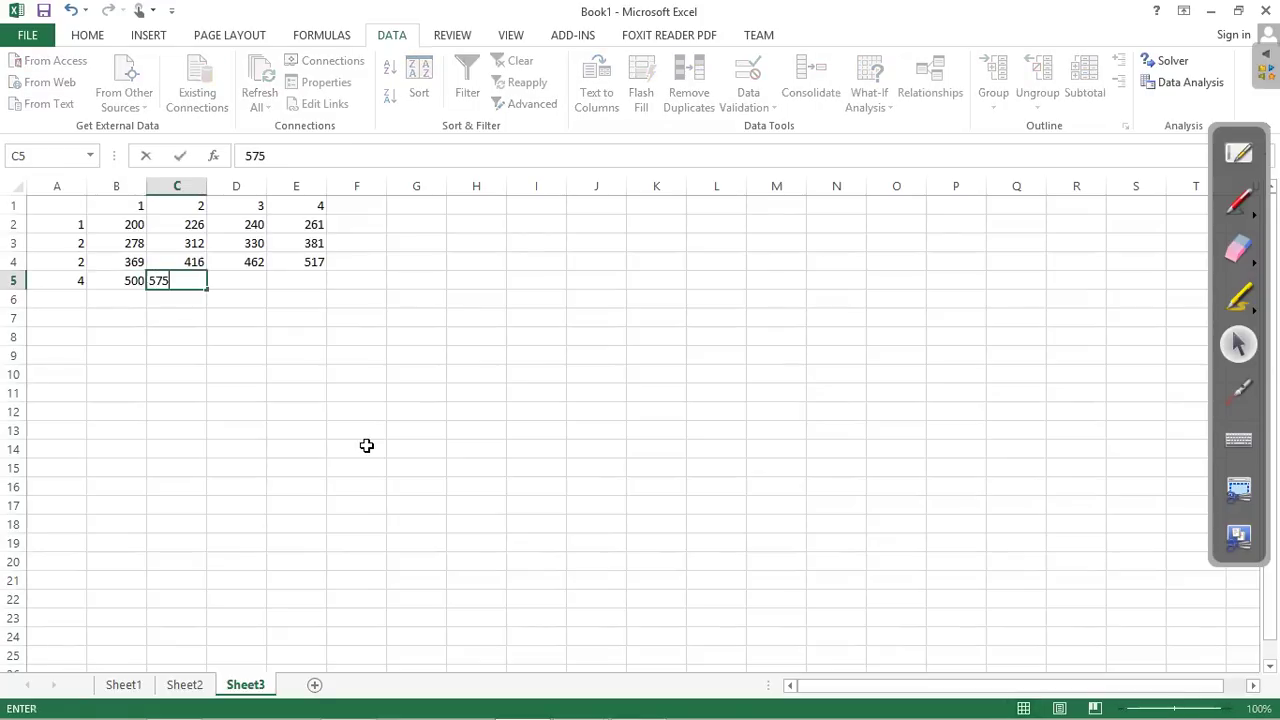
key(Tab)
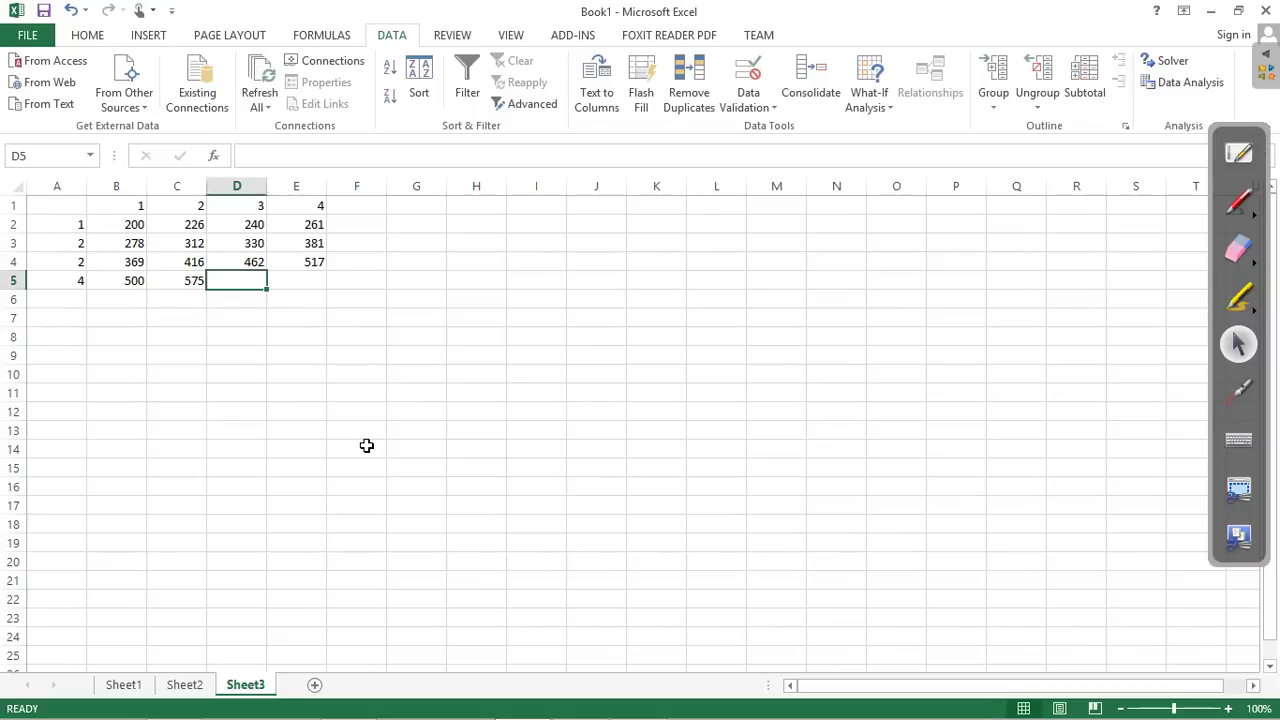
text(645)
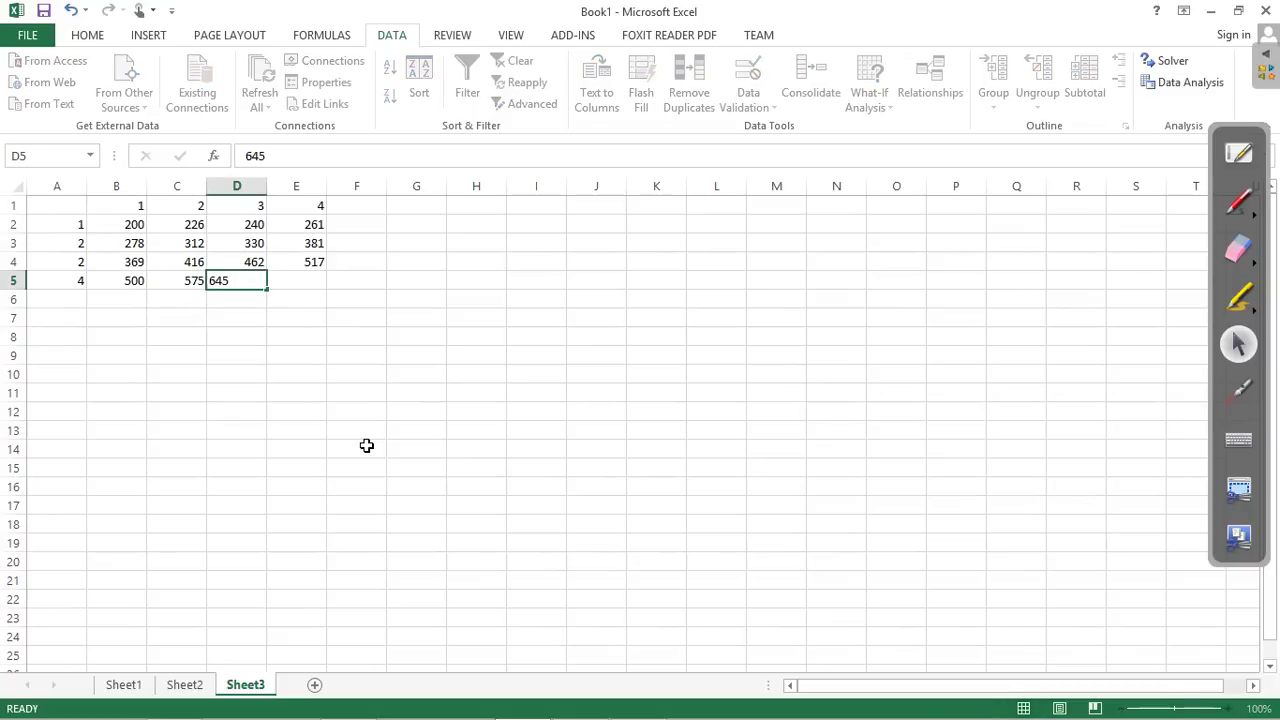
key(Tab)
text(733)
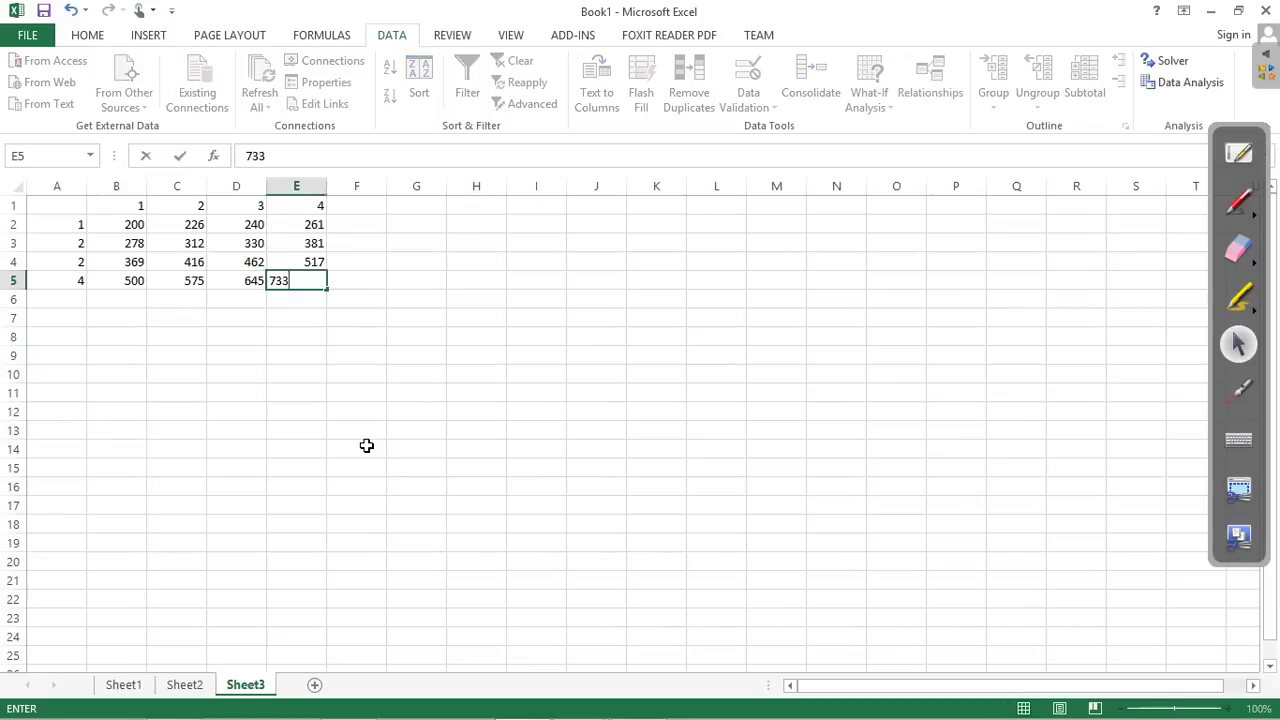
key(Return)
key(Down)
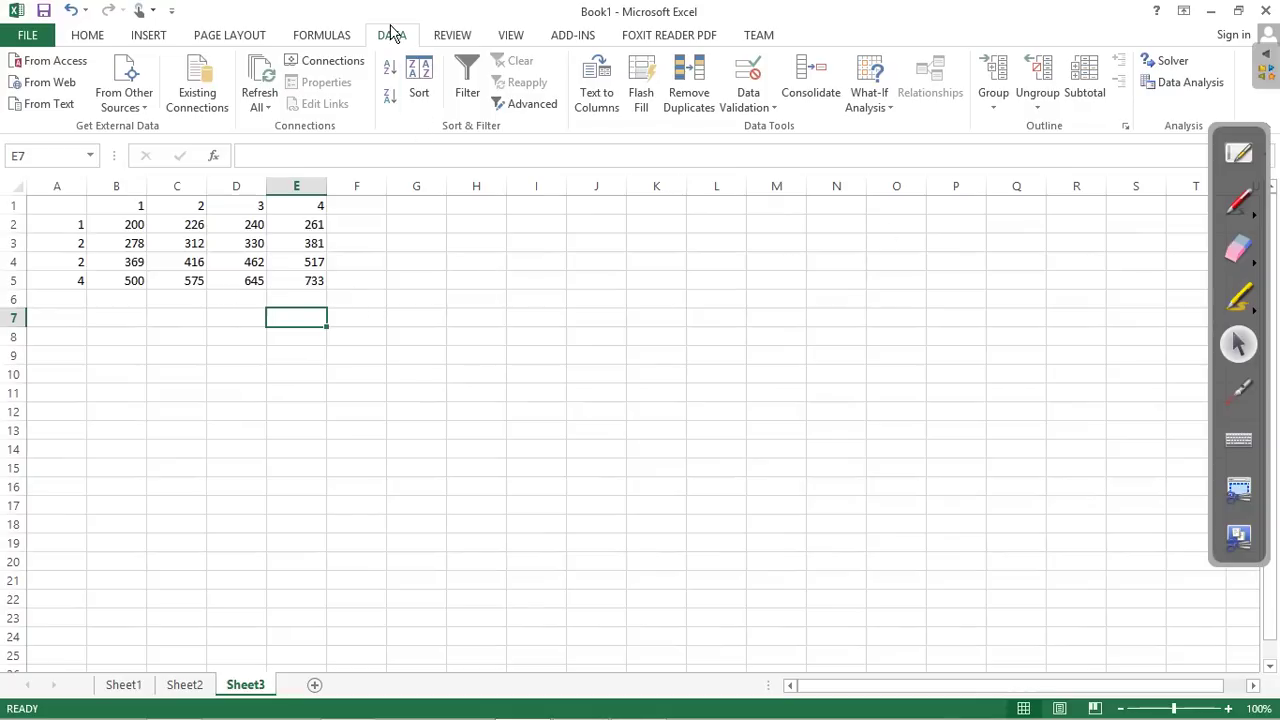
Start the Anova: Two-Factor Without Replication tool from the data analysis tools.
click(1200, 84)
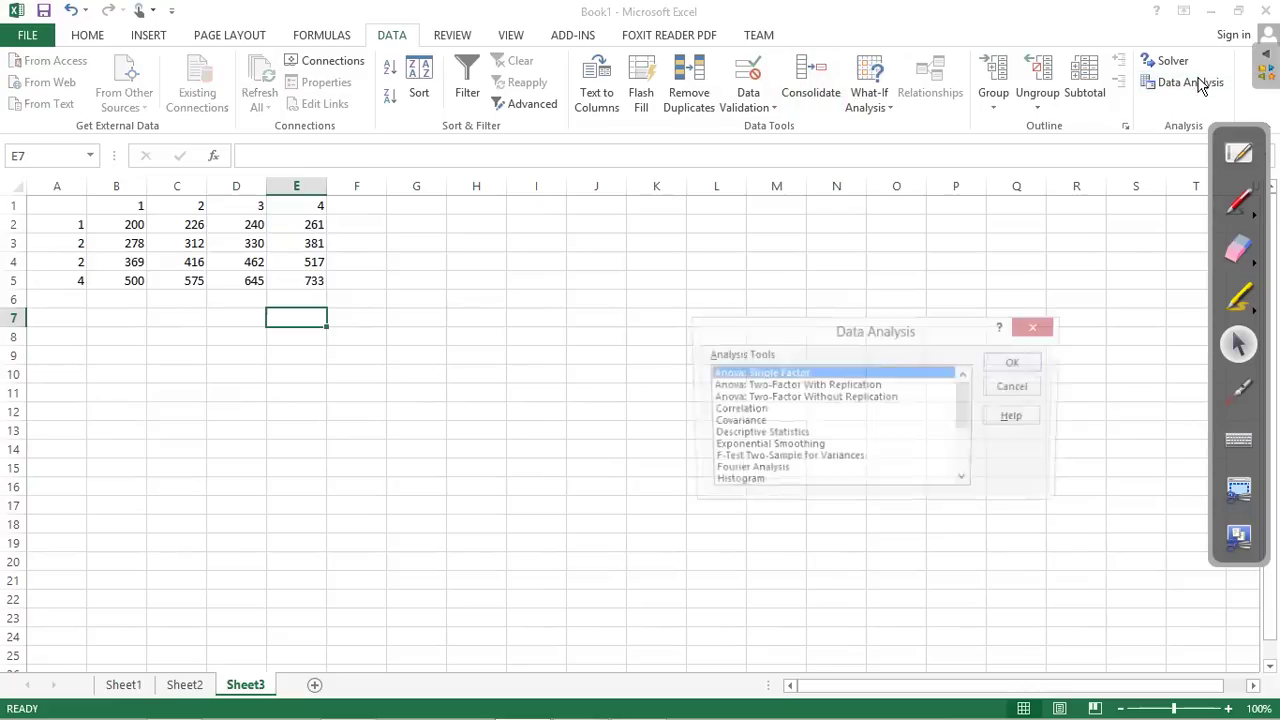
click(758, 386)
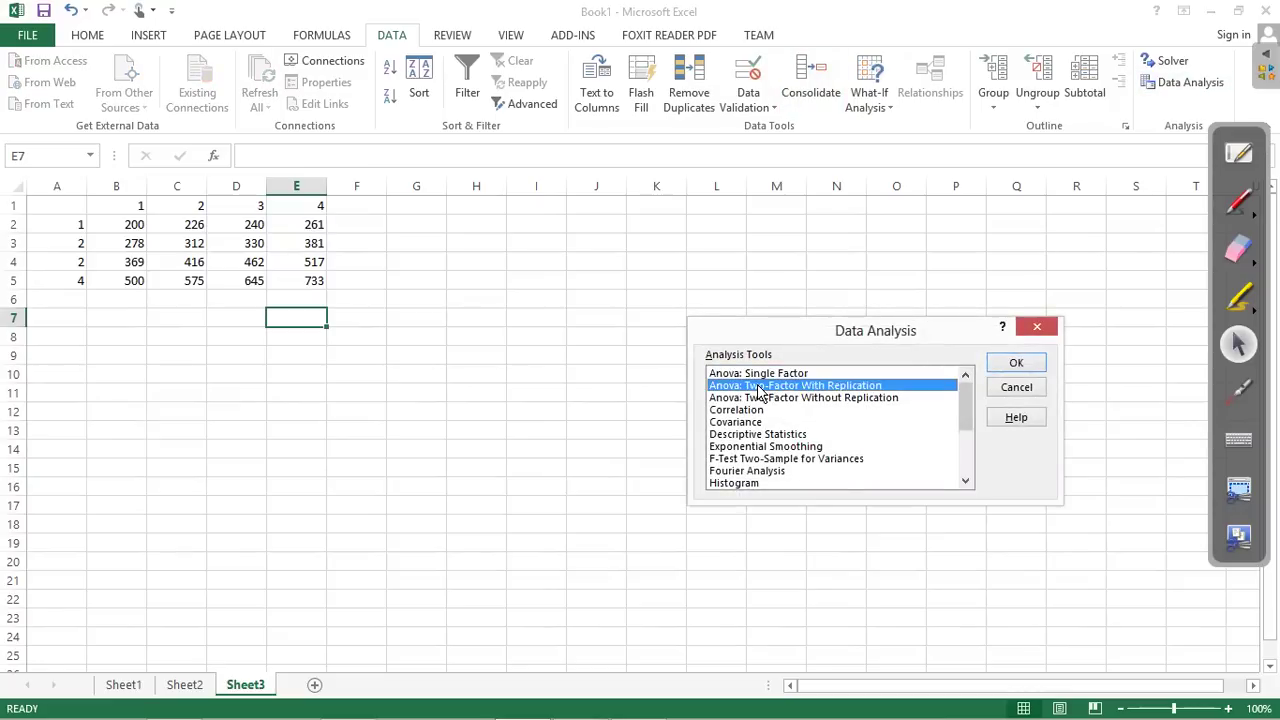
click(827, 399)
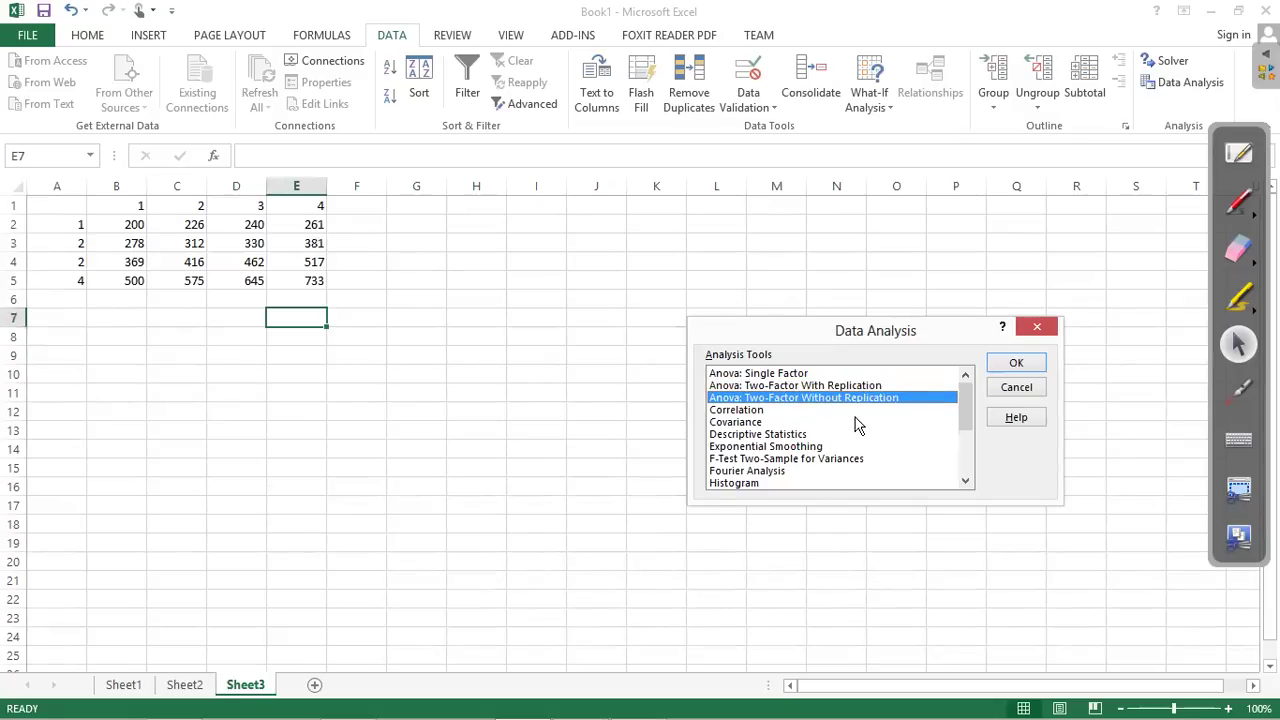
key(Up)
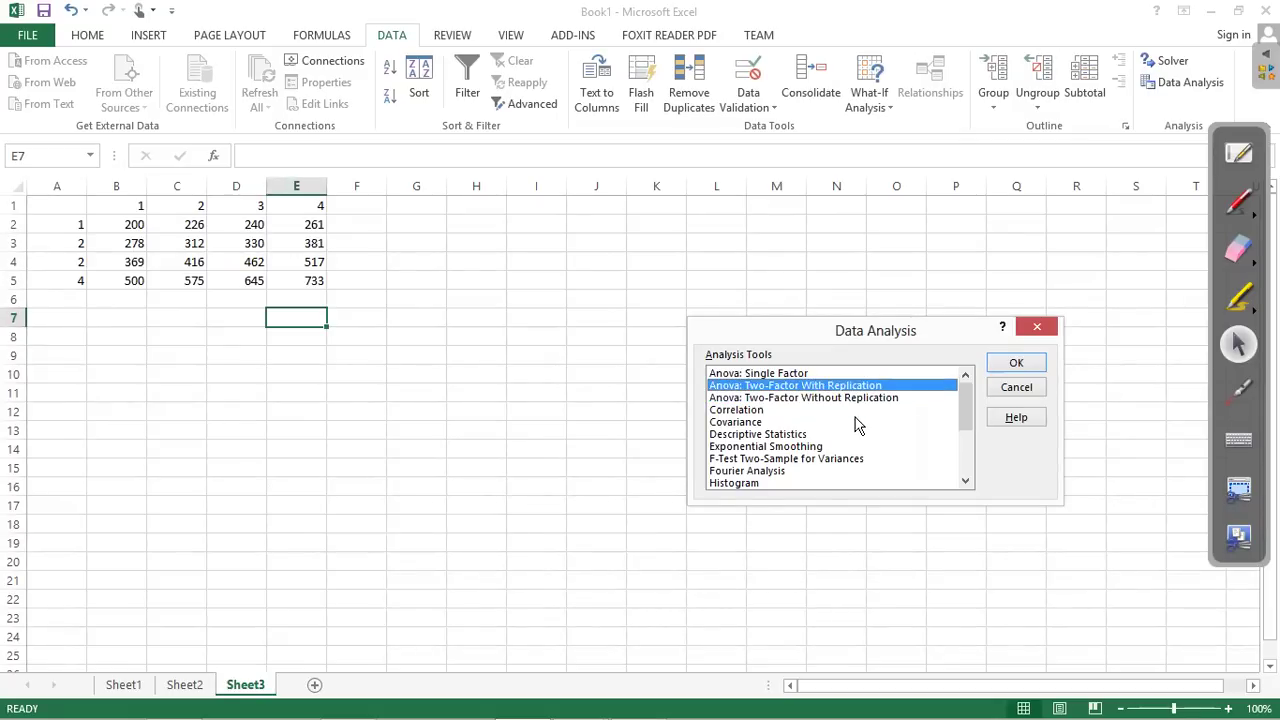
key(Down)
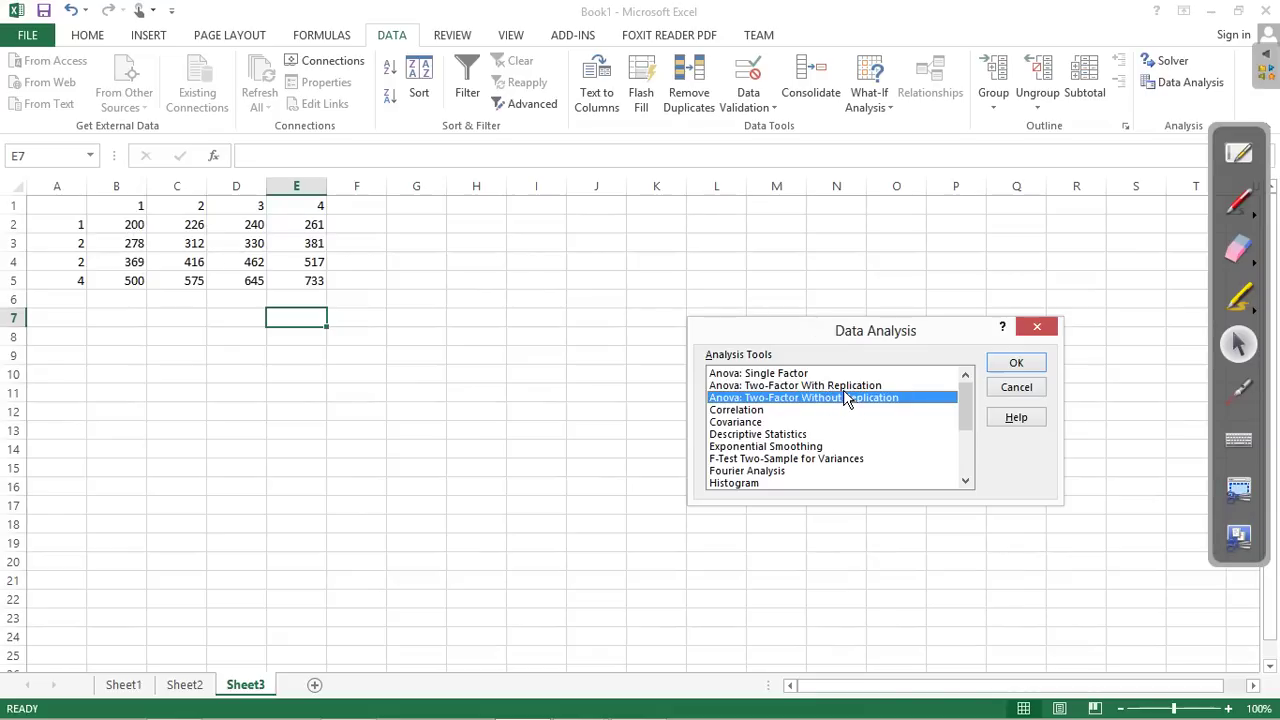
key(Up)
key(Down)
click(1010, 364)
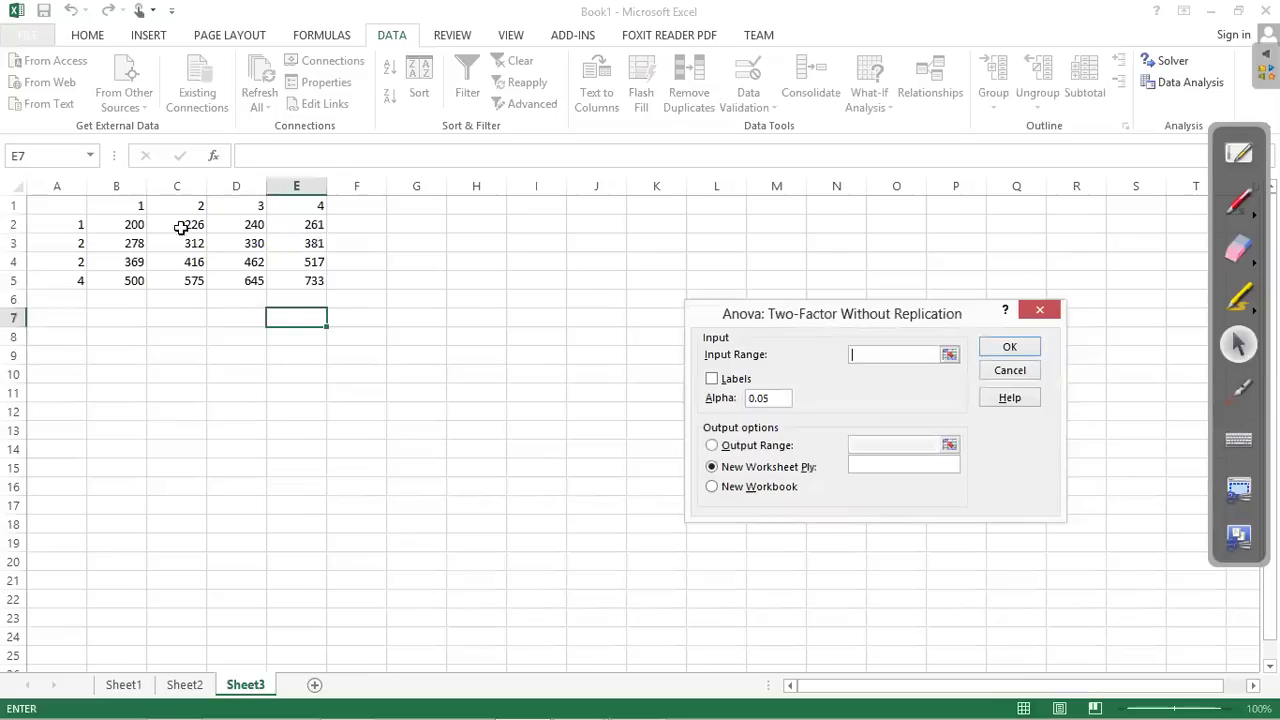
Set the ANOVA input range to the data values in B2:E5, without the headings.
click(131, 227)
key(shift+Right)
key(shift+Right)
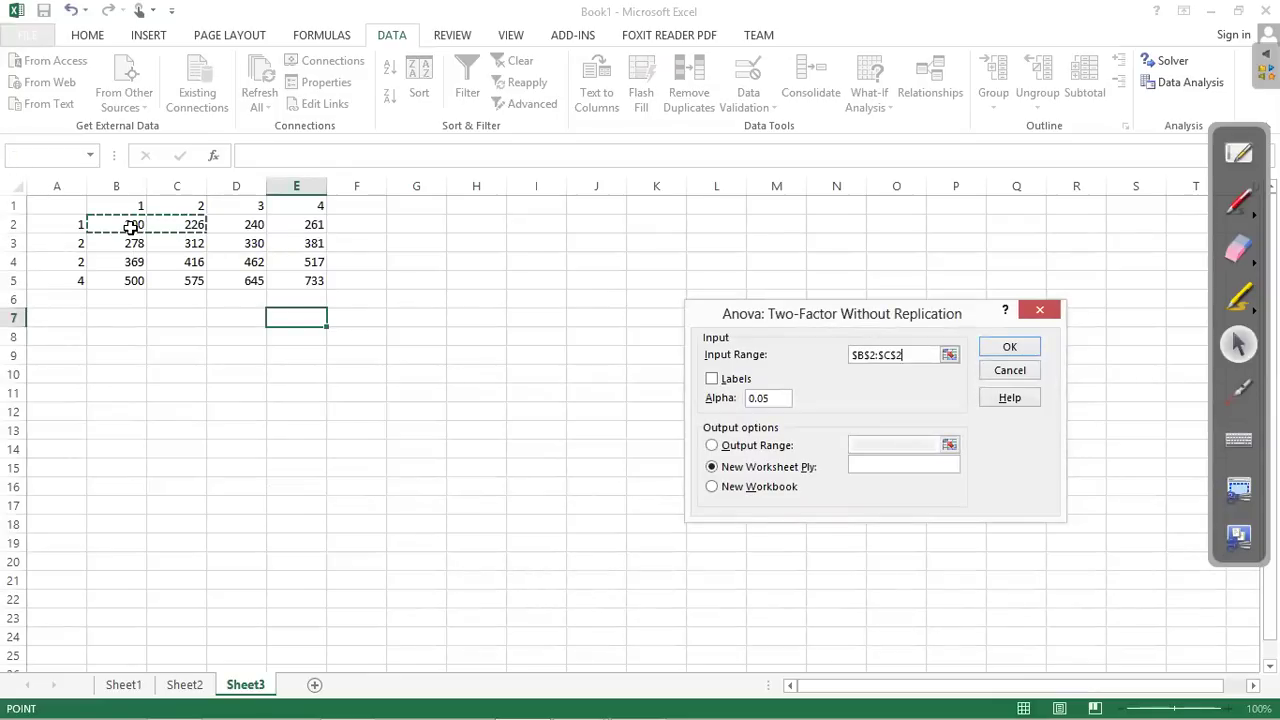
key(shift+Right)
key(shift+Down)
key(shift+Down)
key(shift+Down)
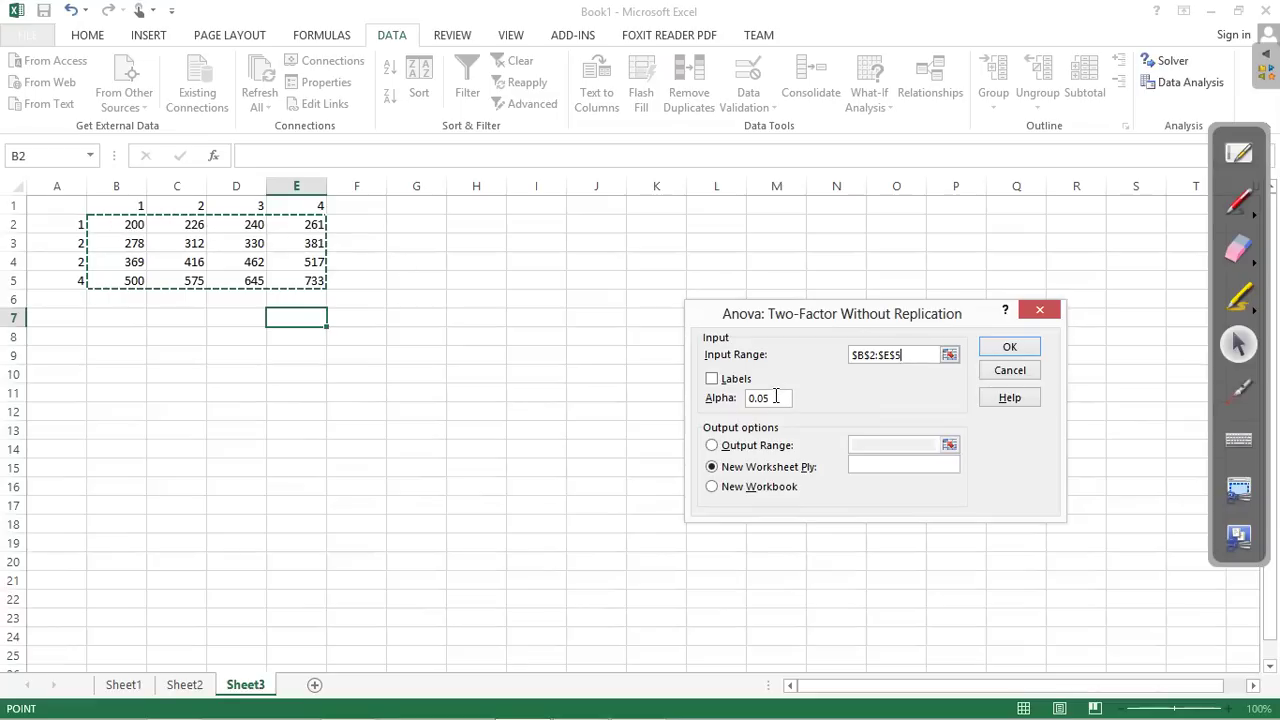
Check the required test level in the OpenBoard example, return to Excel and set the ANOVA alpha to 0.01.
click(1238, 155)
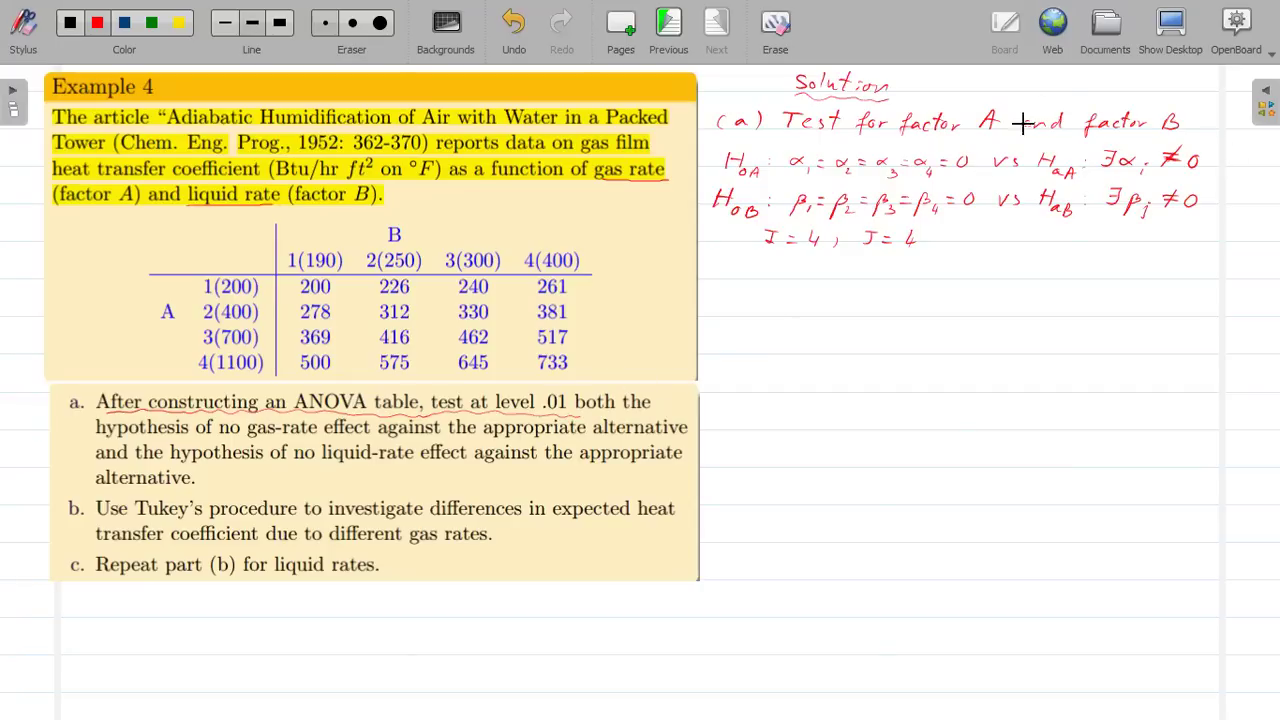
click(1172, 24)
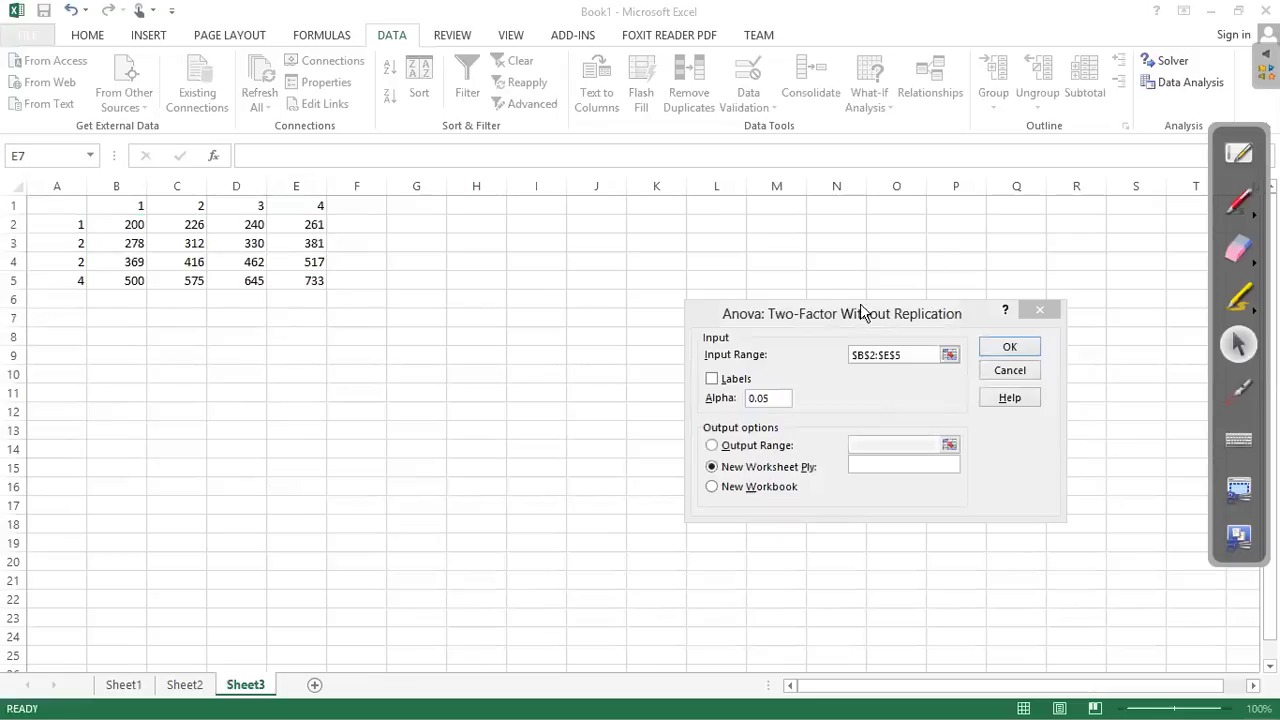
click(771, 397)
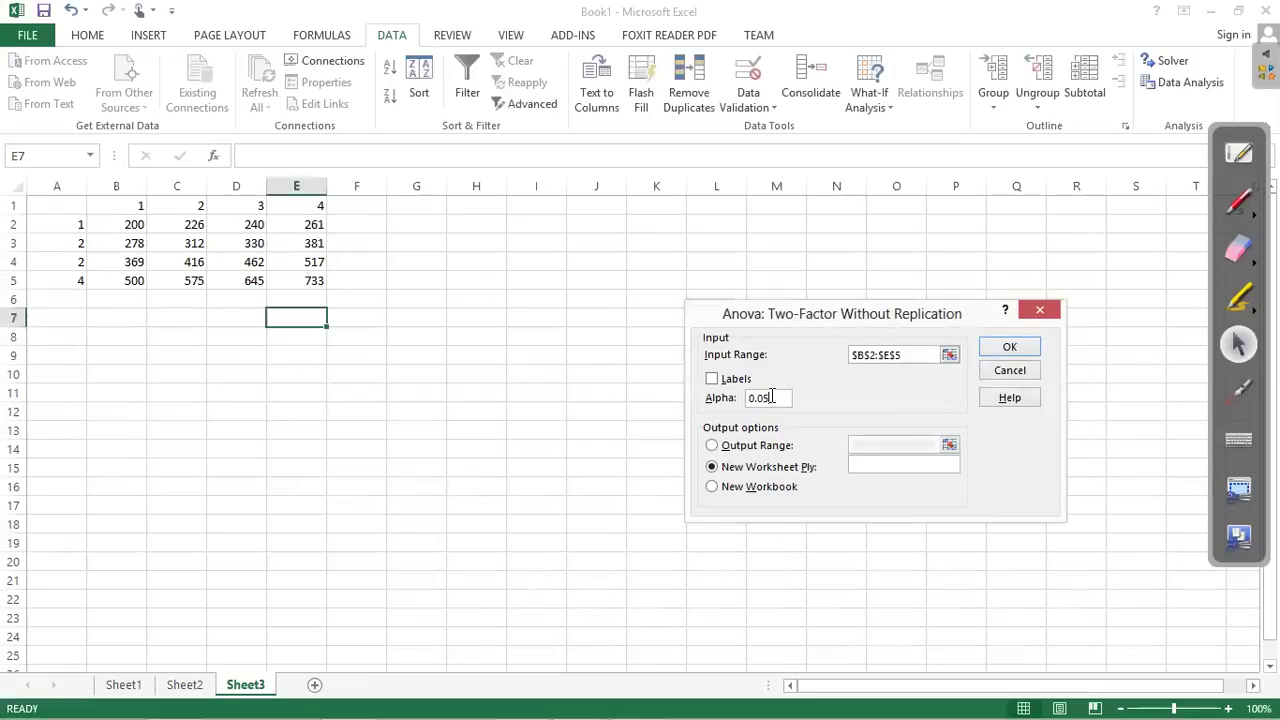
text(1)
Run the analysis with its output range starting at cell H1, and widen column H to fit the source labels.
click(712, 446)
key(Escape)
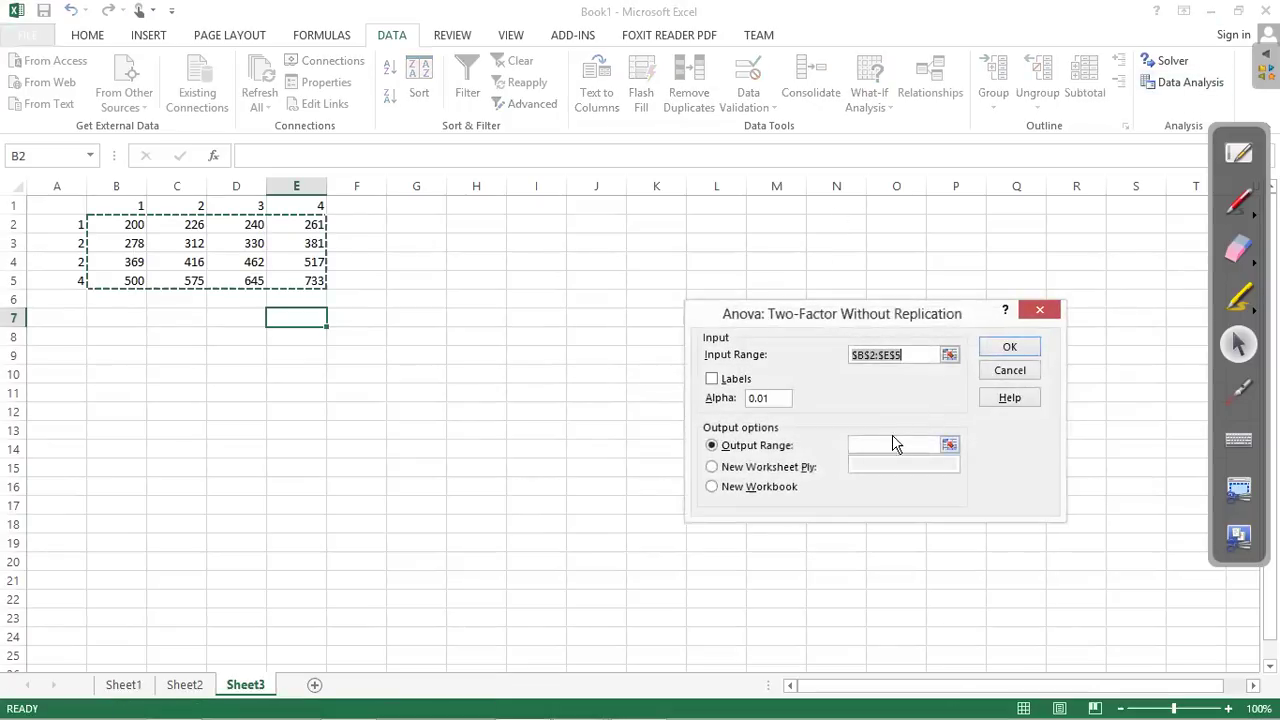
click(893, 444)
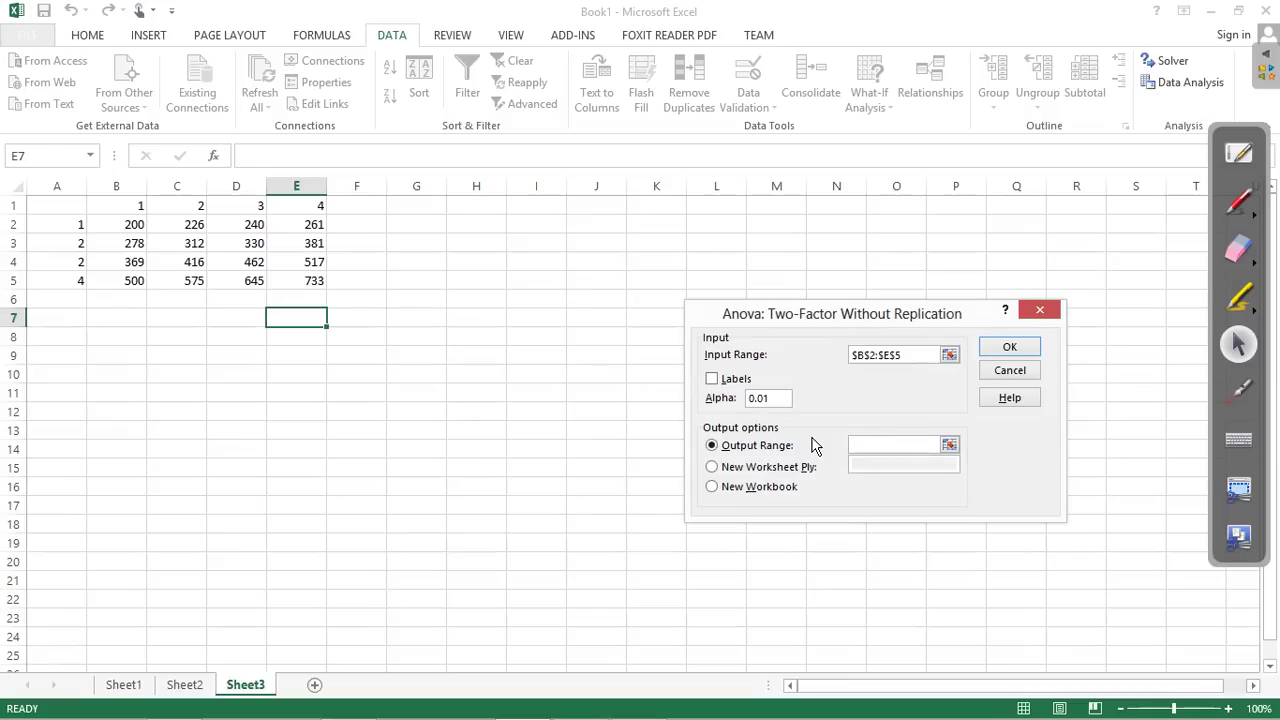
click(861, 444)
click(471, 209)
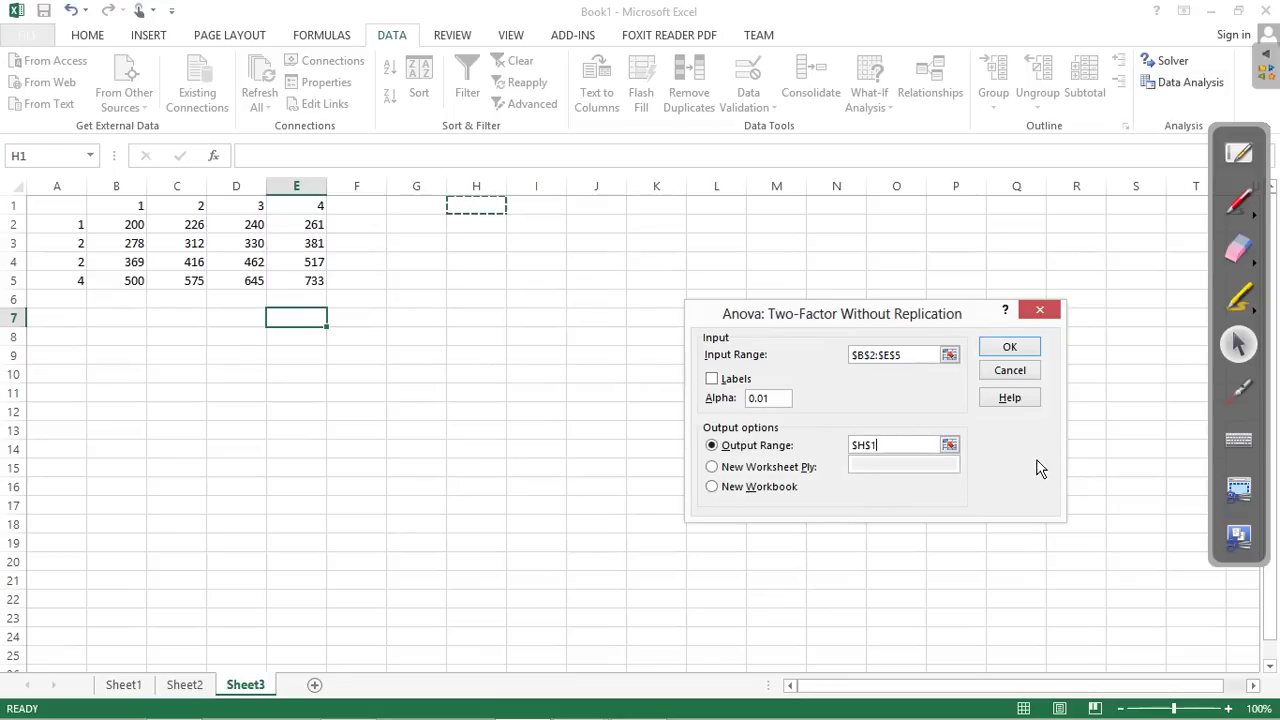
click(1007, 350)
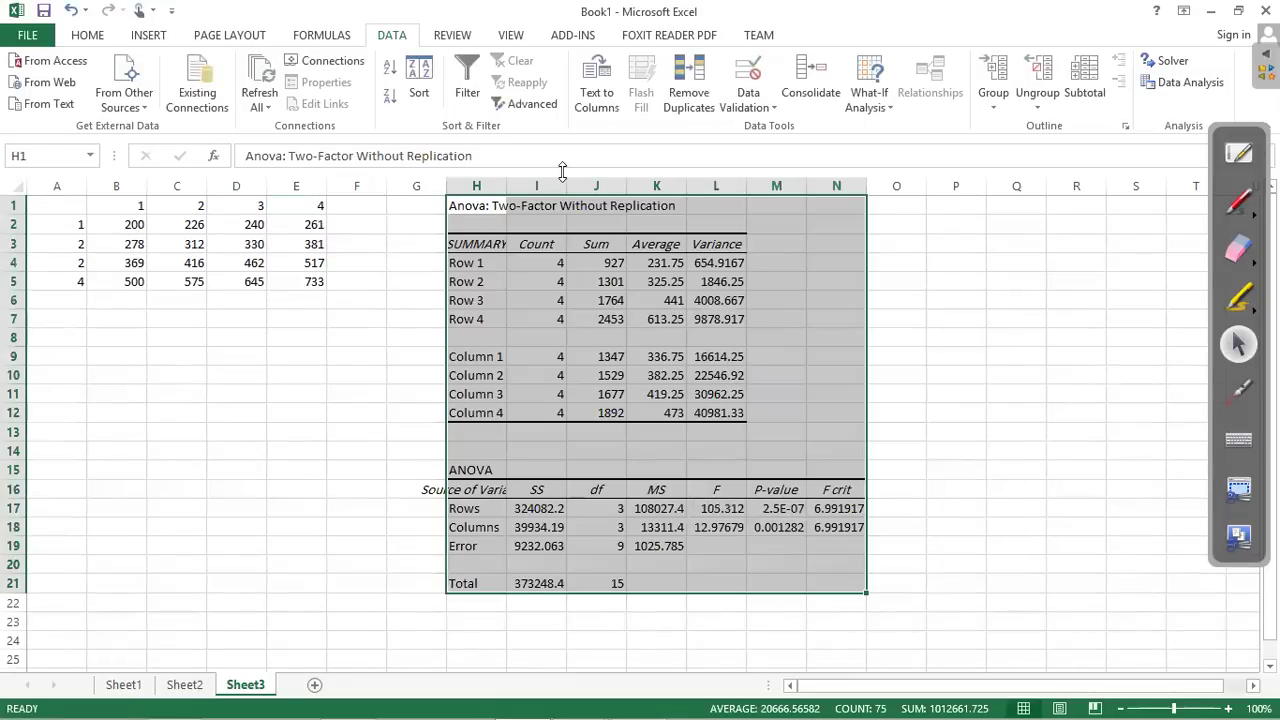
drag(506, 180, 592, 183)
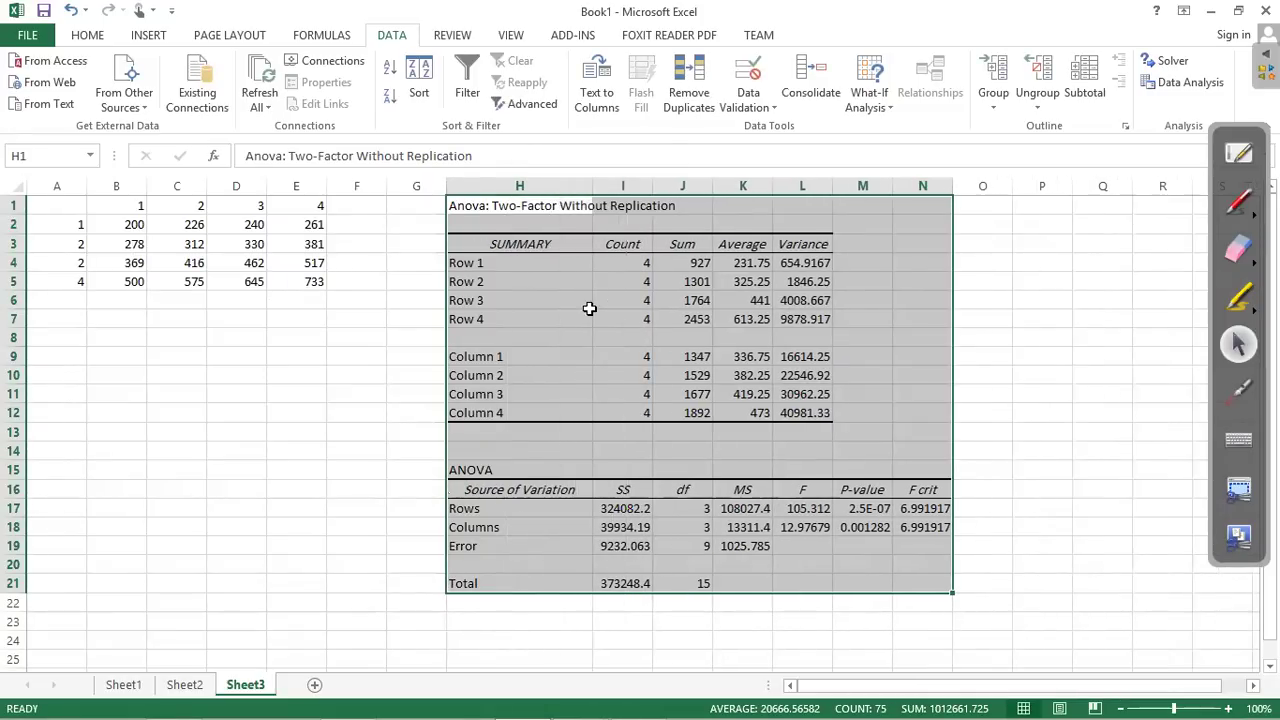
click(1028, 486)
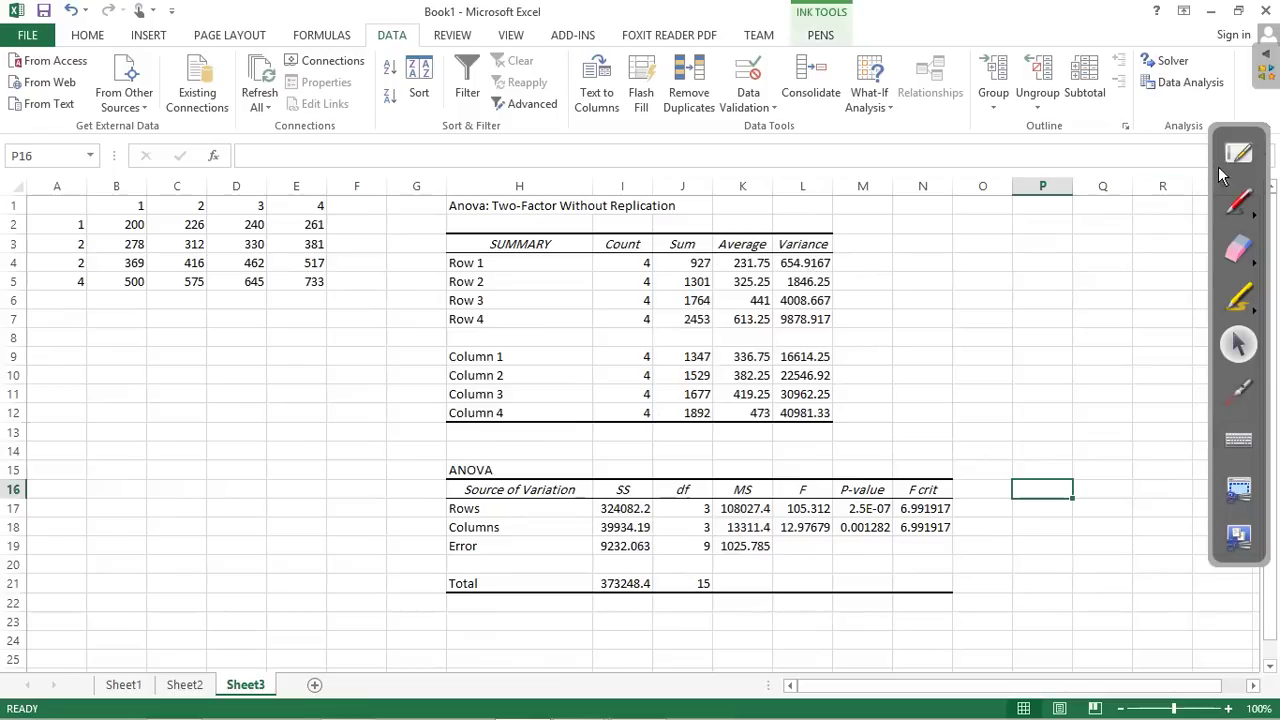
Capture the ANOVA output area into the current OpenBoard page and place it beneath the handwritten hypotheses.
click(1240, 489)
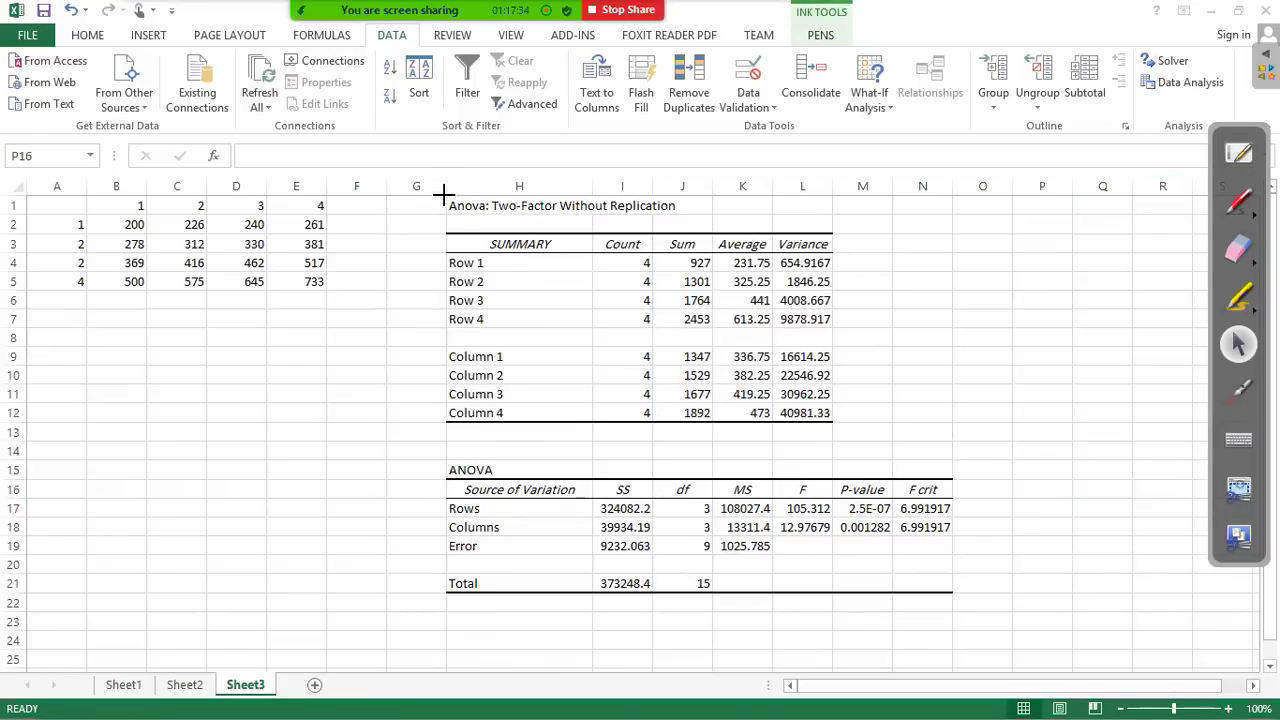
drag(445, 200, 952, 595)
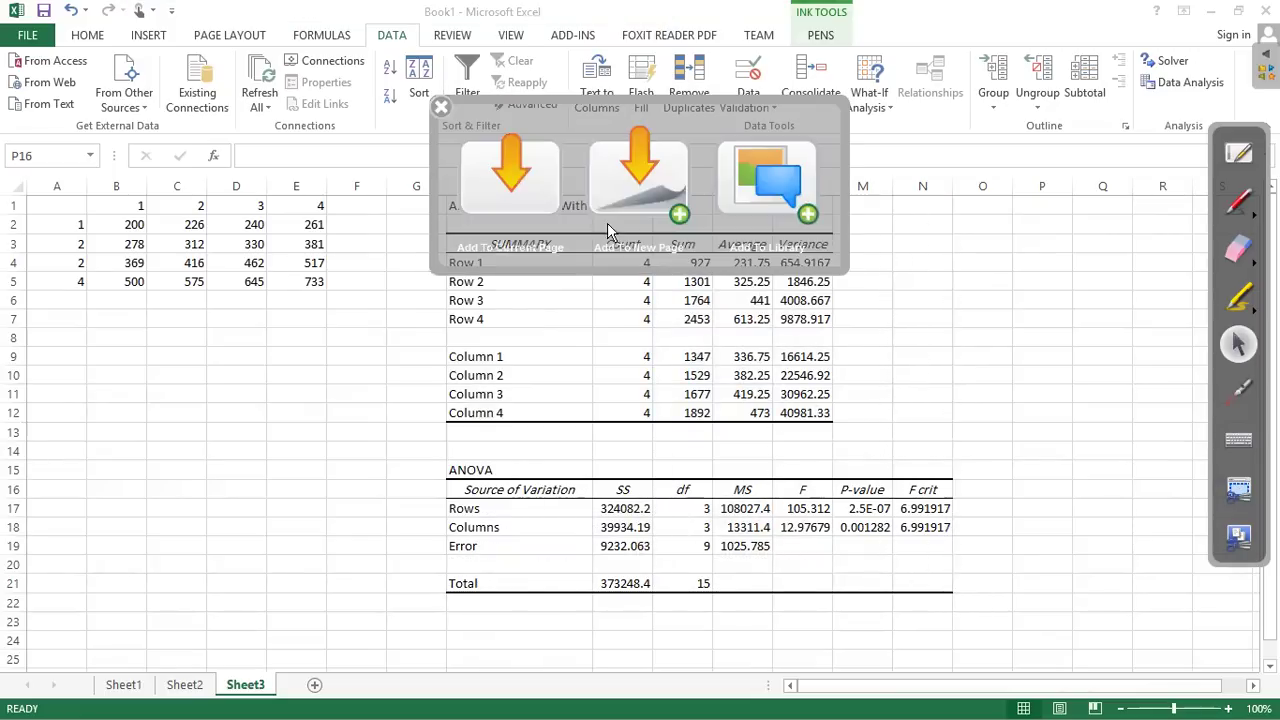
click(524, 196)
drag(564, 368, 890, 434)
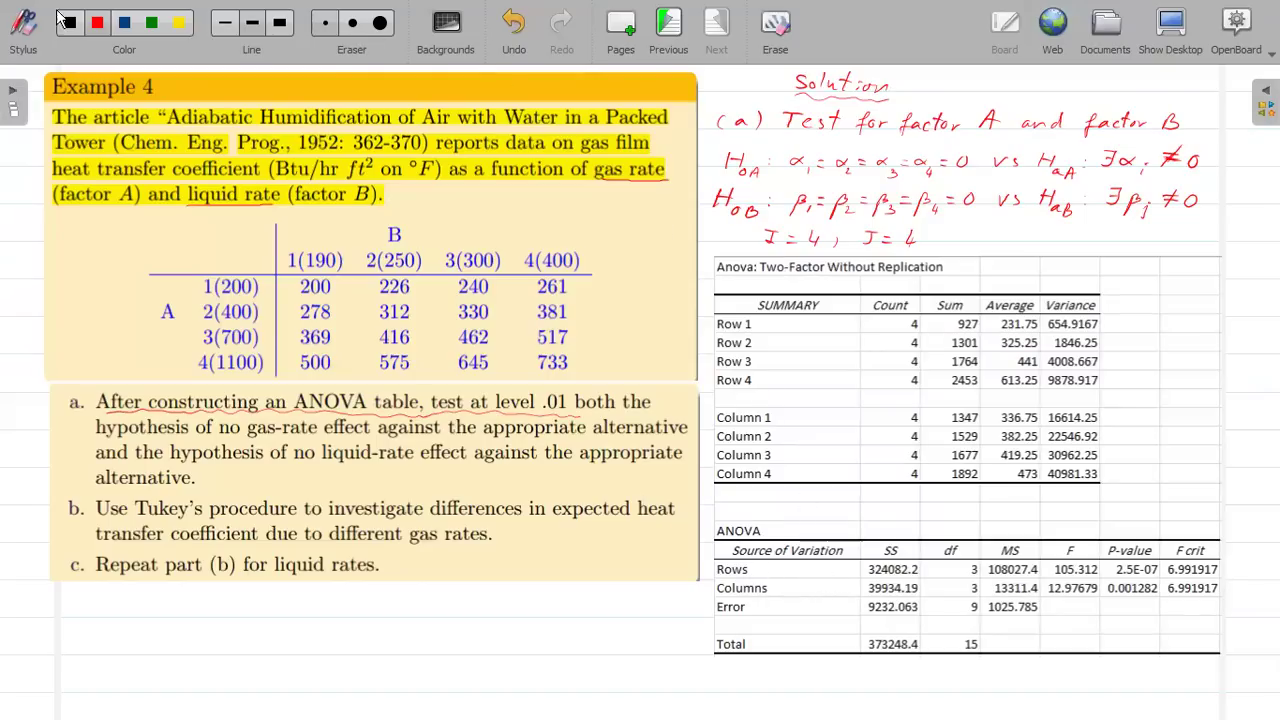
Write "Factor A" beside Rows and "Factor B" beside Columns in red, undoing the stray mark beside Error.
click(97, 23)
drag(772, 571, 802, 575)
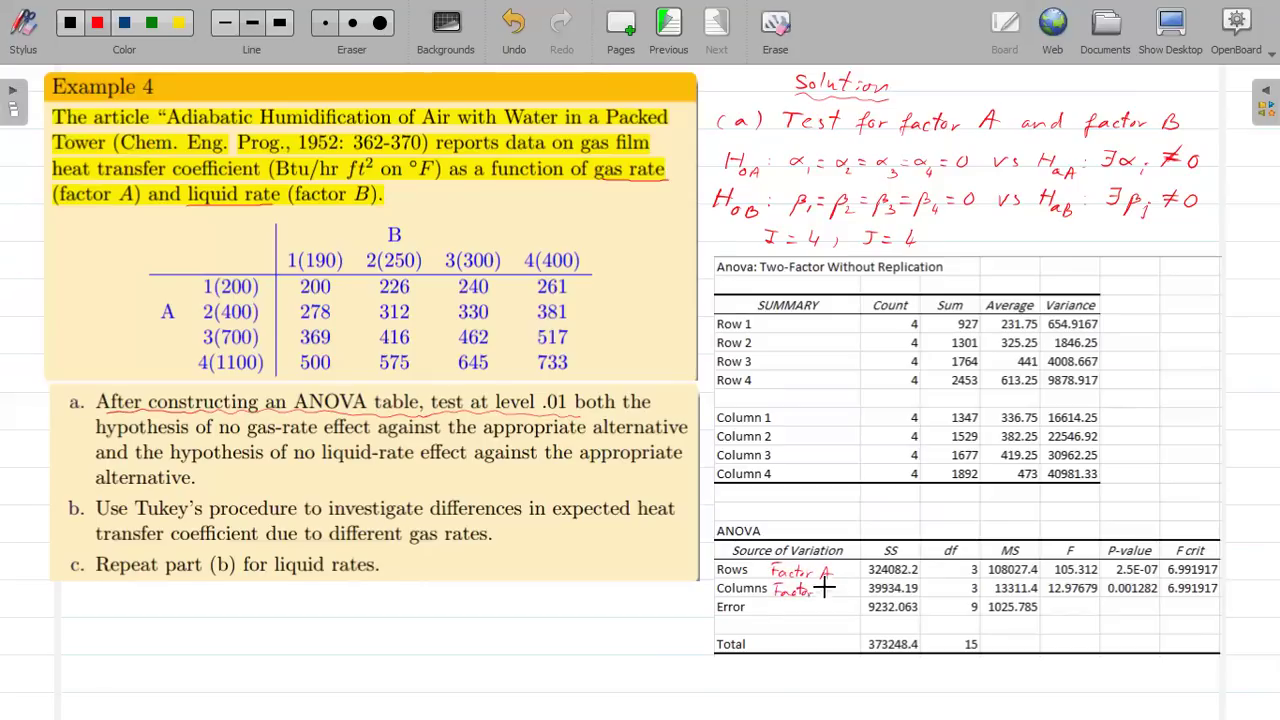
drag(824, 585, 825, 596)
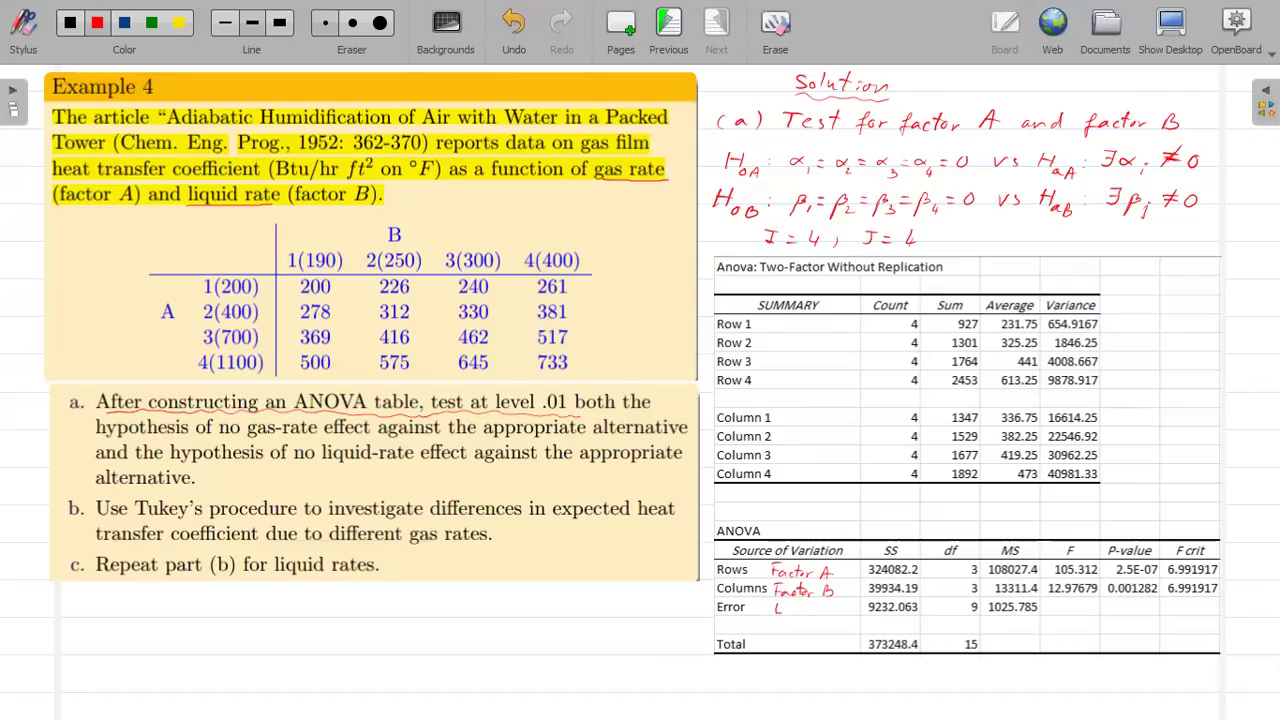
key(ctrl+z)
key(ctrl+z)
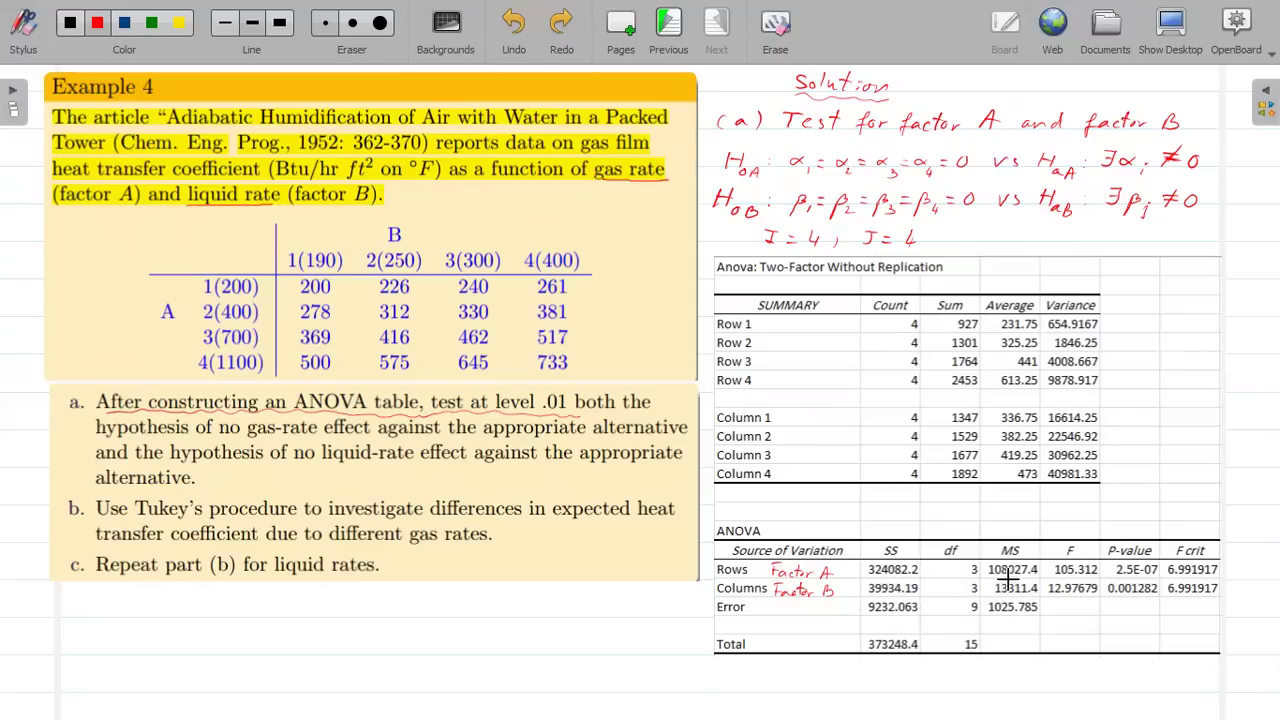
Draw a red bracket alongside the mean square values in the ANOVA table.
drag(985, 580, 987, 600)
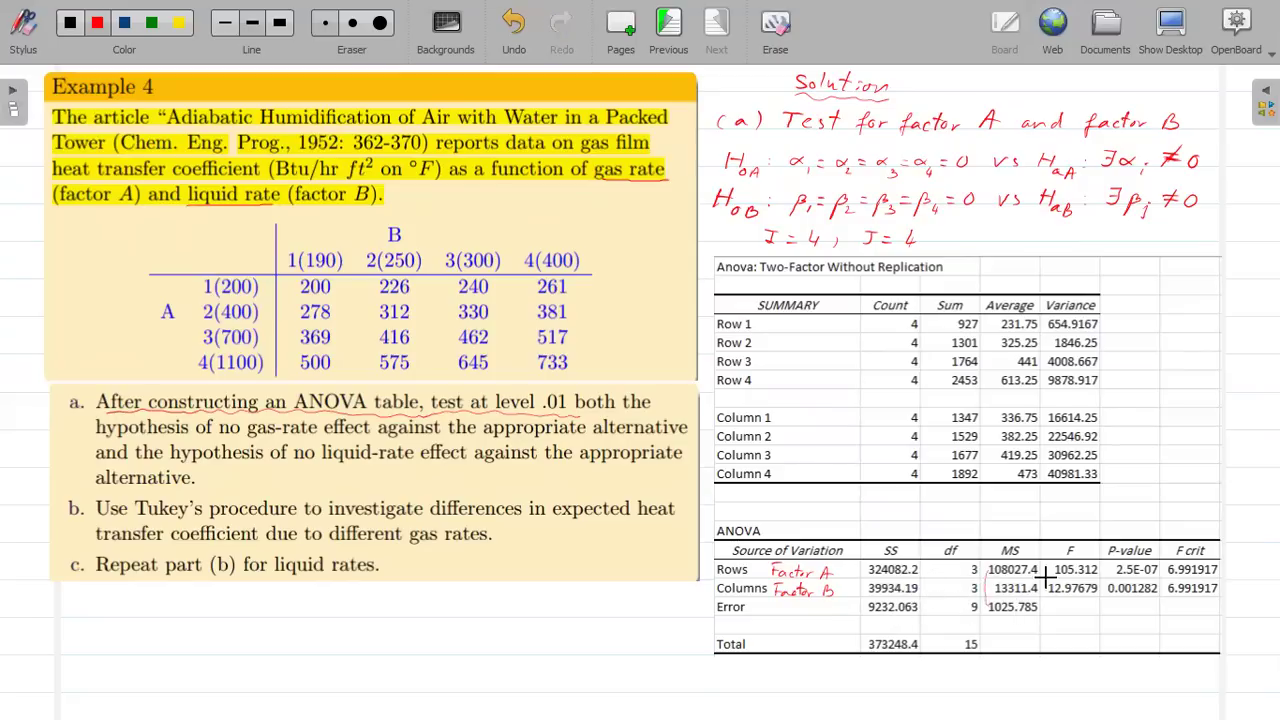